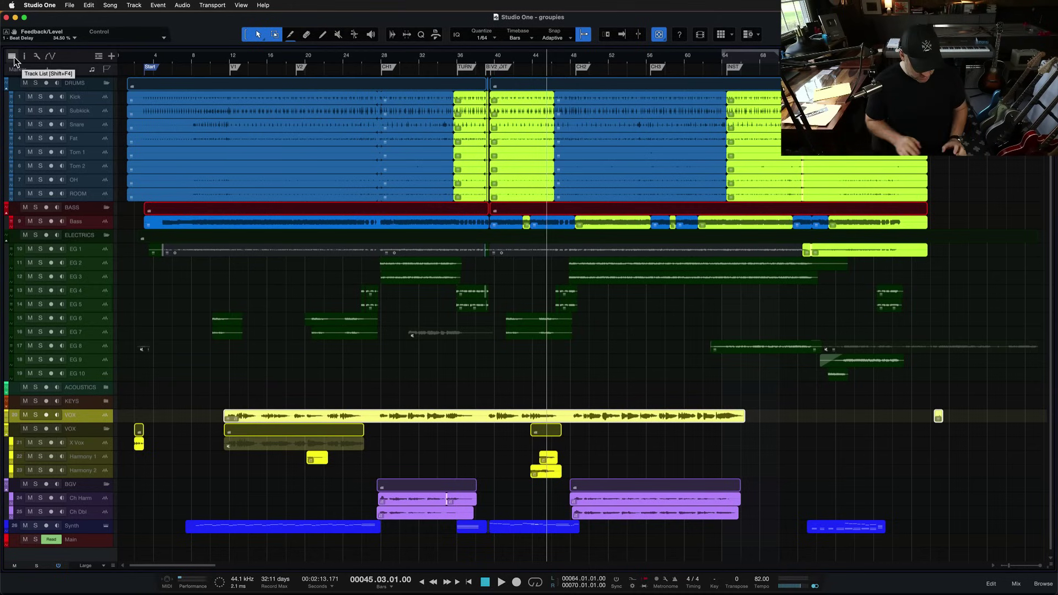
Open the track list, hide the Snare track and make it visible again
key("shift+F4")
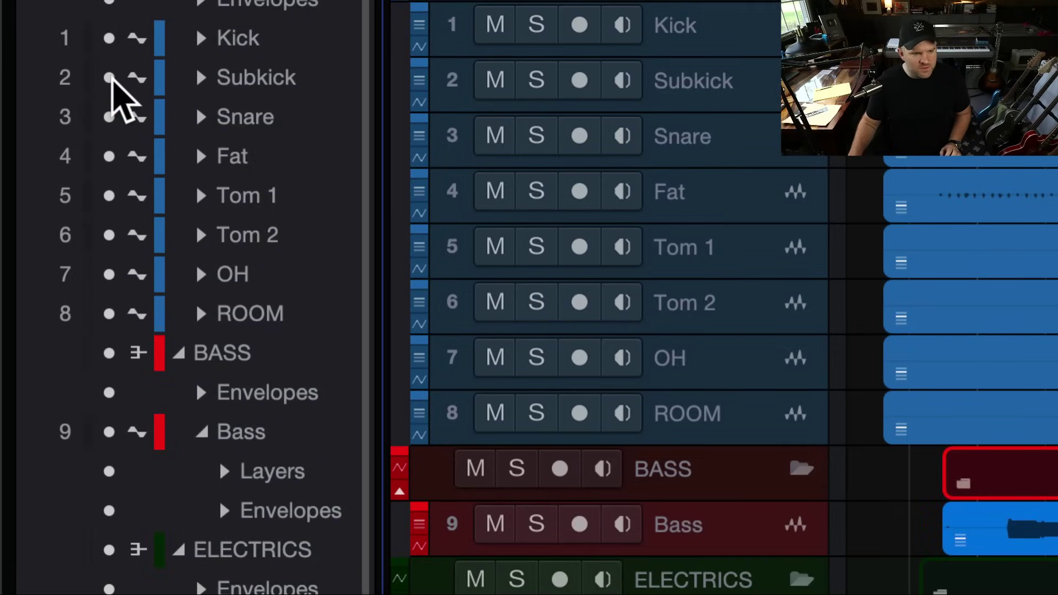
left_click(110, 117)
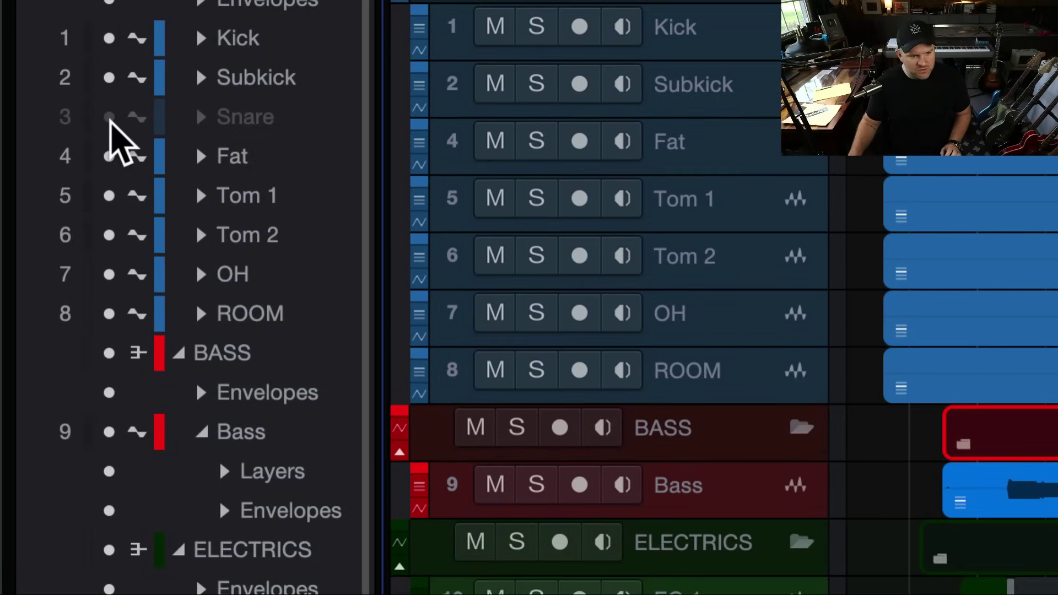
left_click(109, 117)
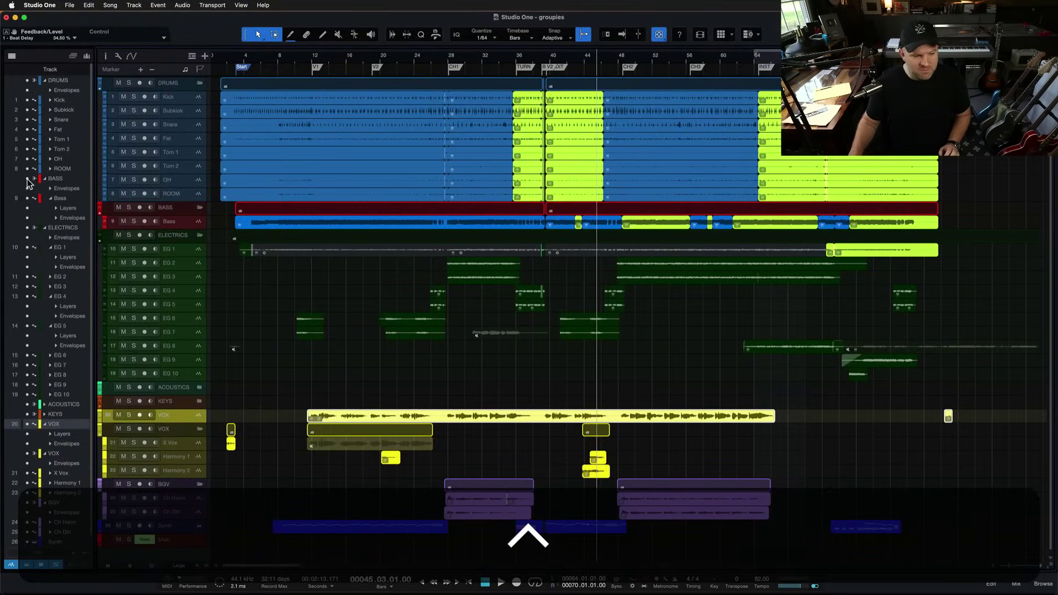
Hide all tracks from BASS down to Synth, leaving only the drum tracks, and close the track list
left_click_drag(27, 180, 27, 541)
scroll(420, 309, "down", 1)
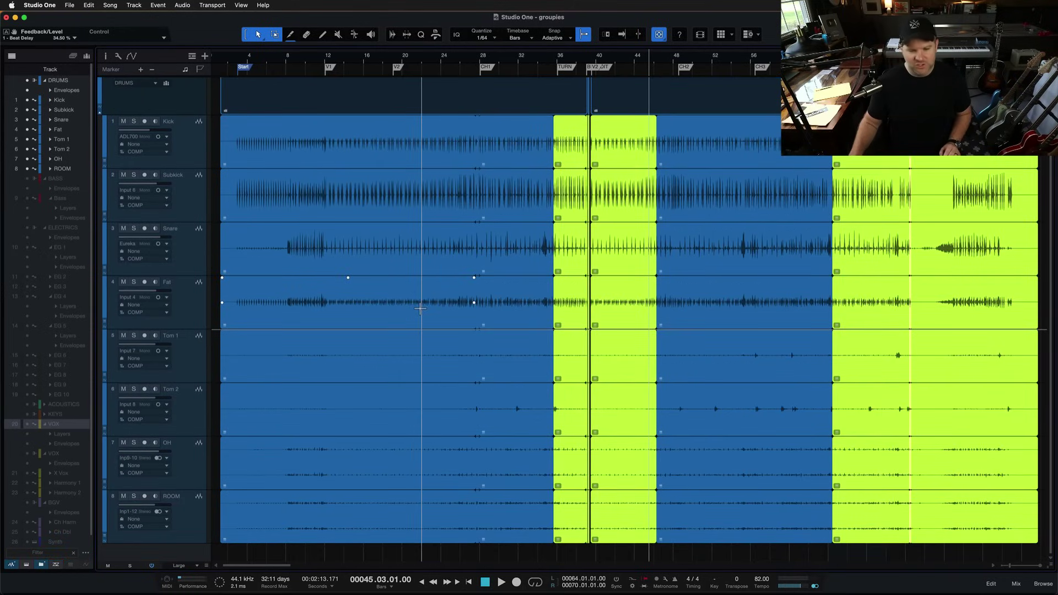
scroll(420, 310, "up", 1)
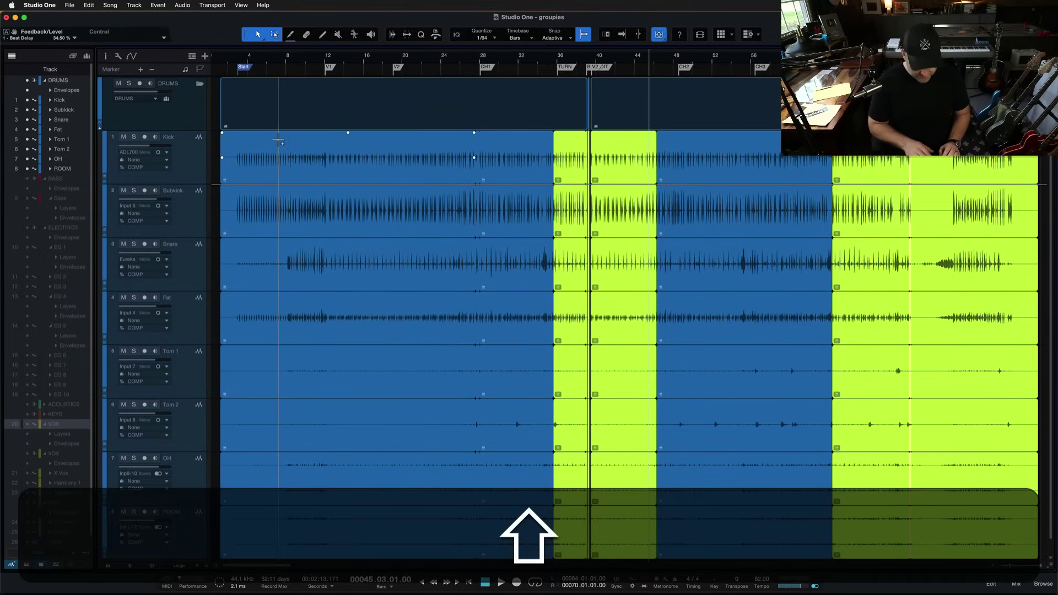
key("shift+F4")
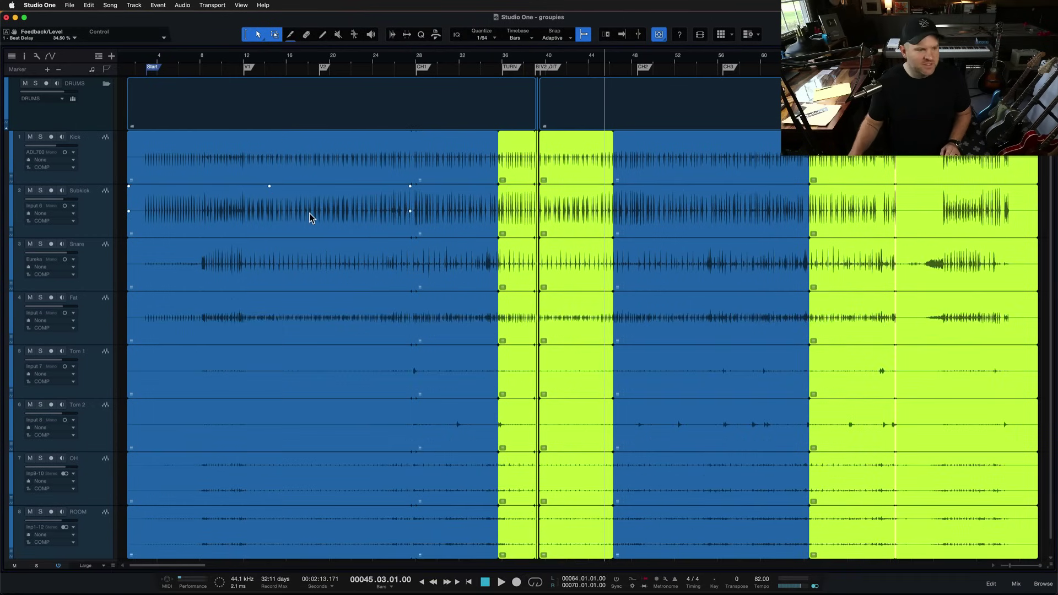
Save the song and select the first clip on the Subkick track
key("w")
key("super+s")
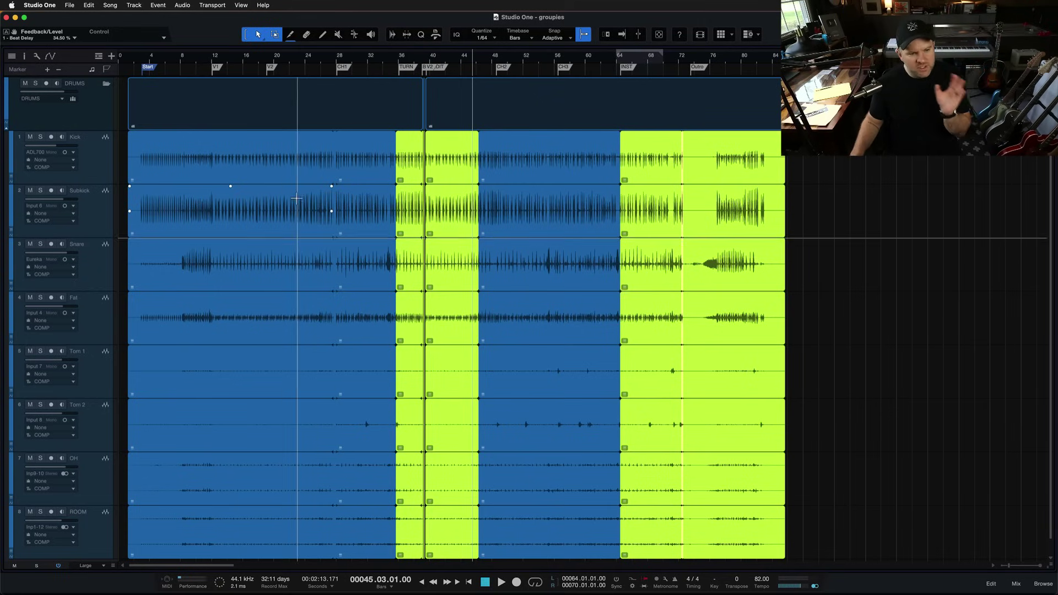
left_click(246, 175)
left_click(238, 218)
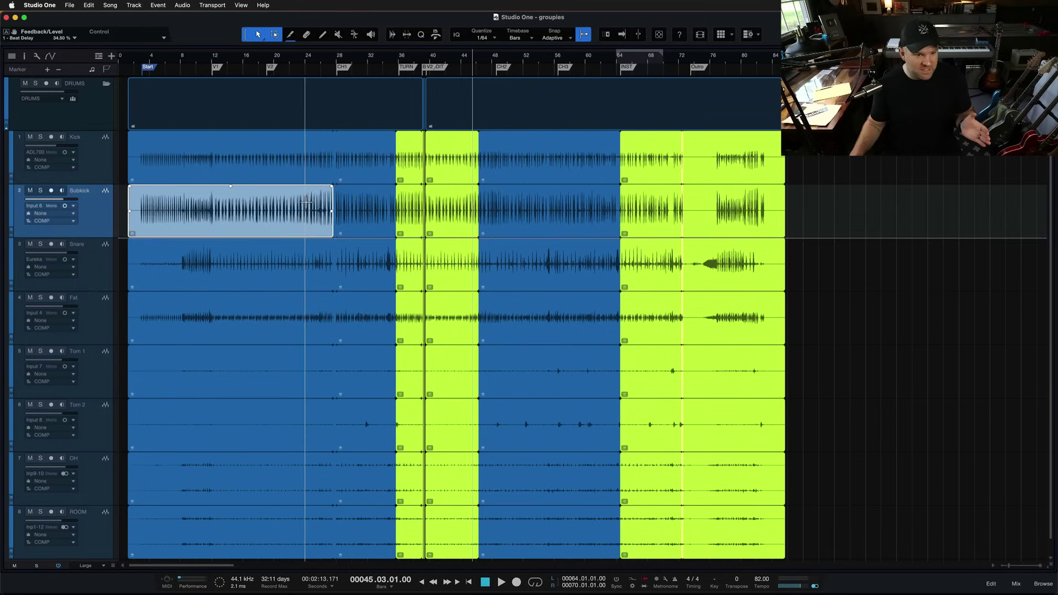
Split the Subkick clip before and after the hit at bar 26 and slip the isolated audio slightly later
scroll(305, 208, "up", 10)
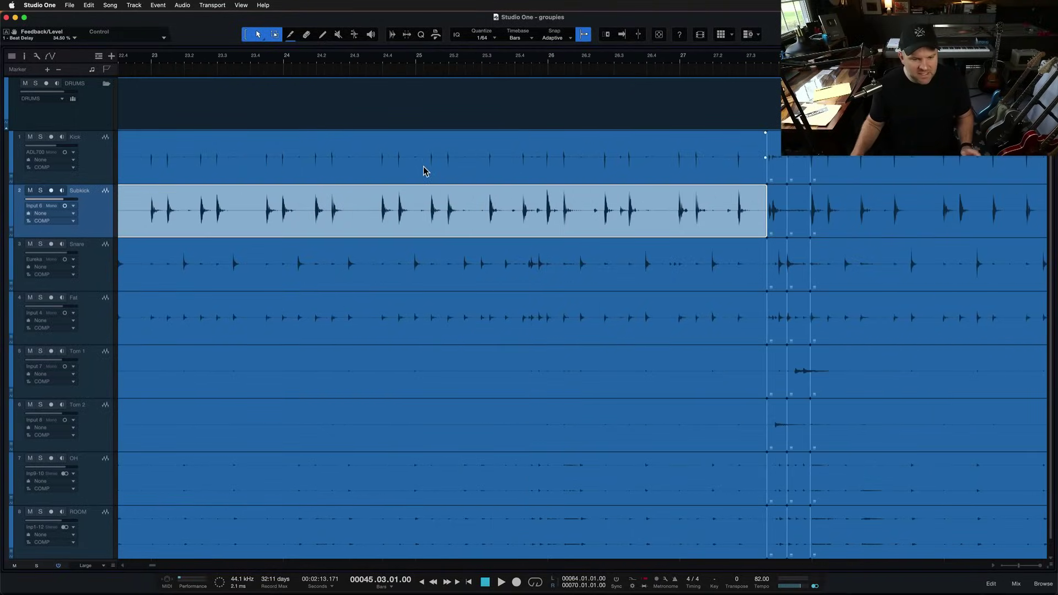
key("e")
key("e")
key("e")
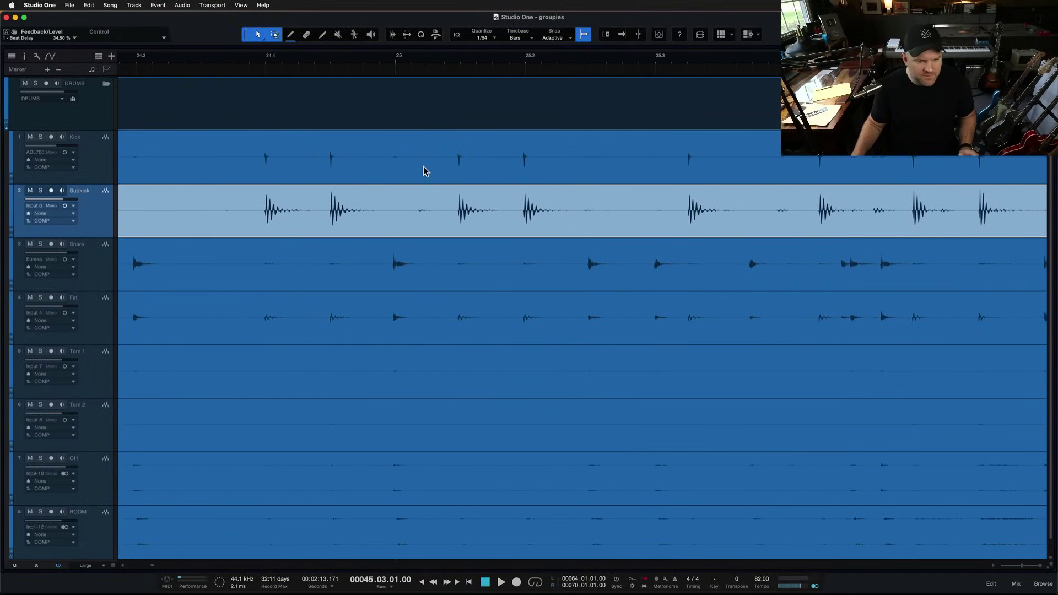
key("e")
scroll(704, 177, "right", 8)
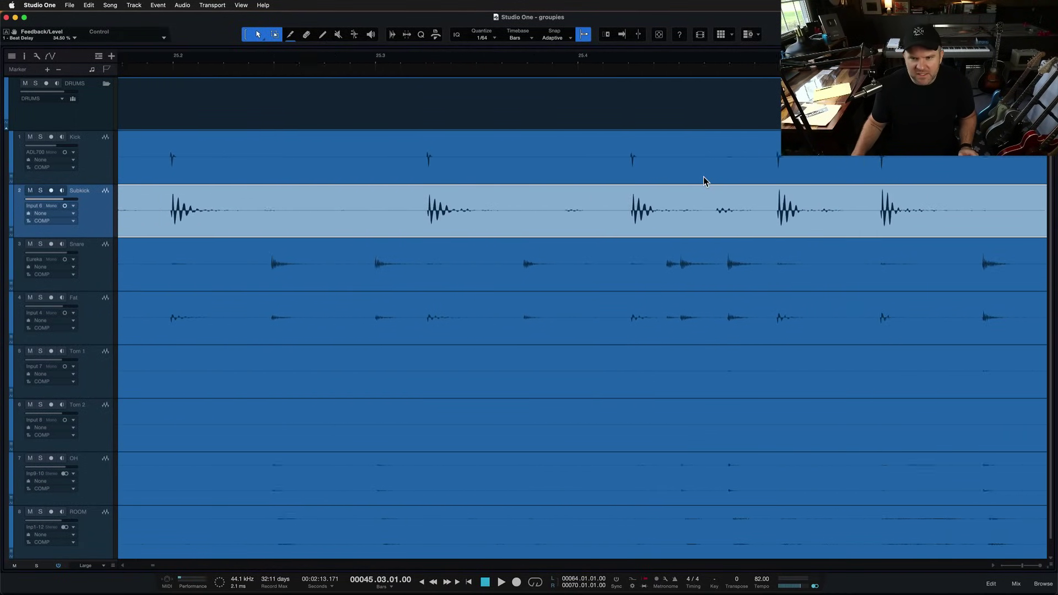
scroll(619, 193, "up", 5)
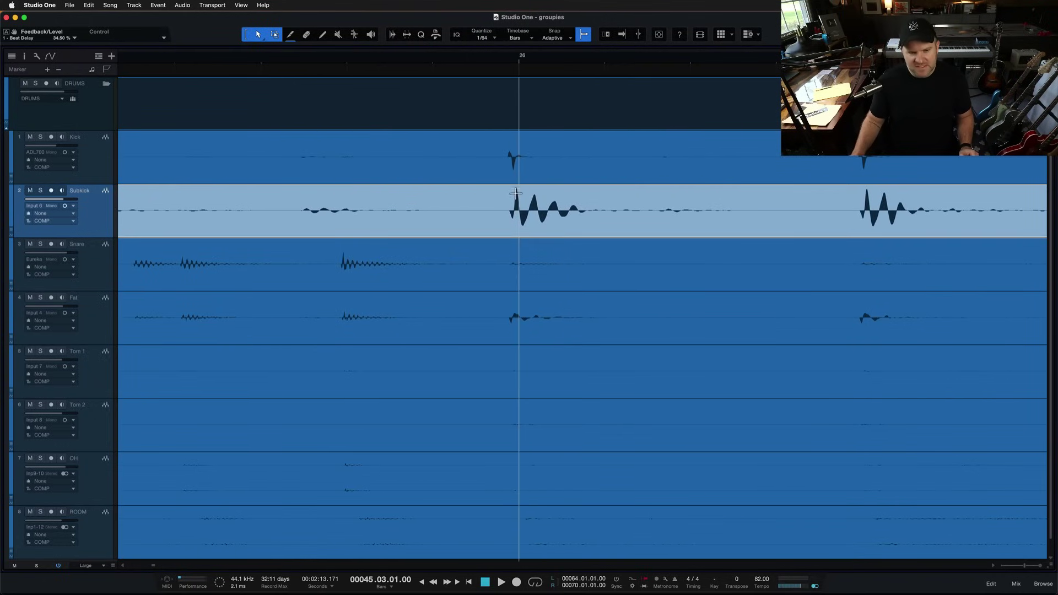
scroll(516, 194, "down", 3)
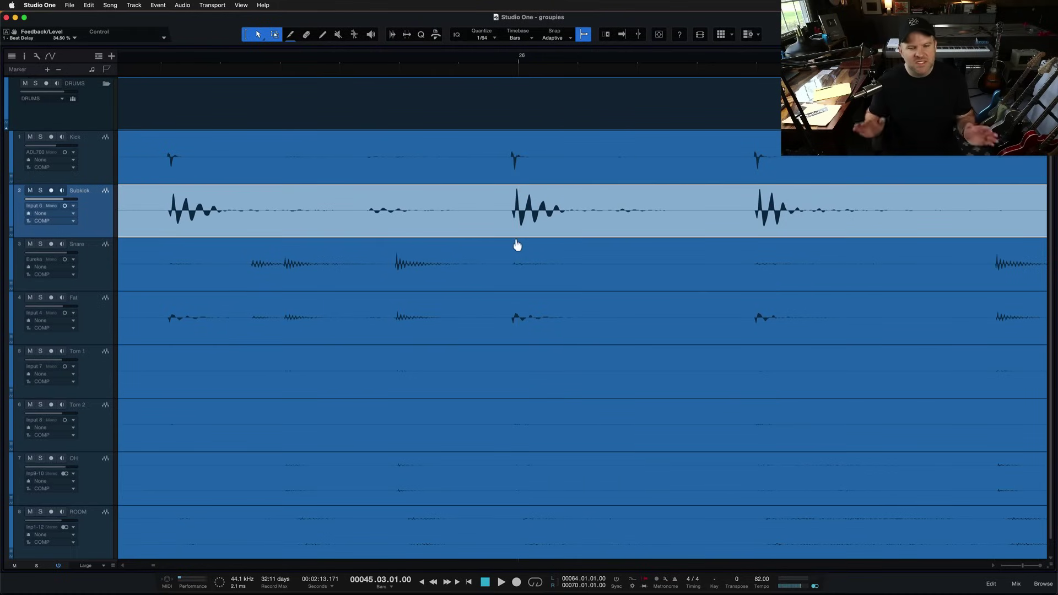
scroll(510, 189, "up", 5)
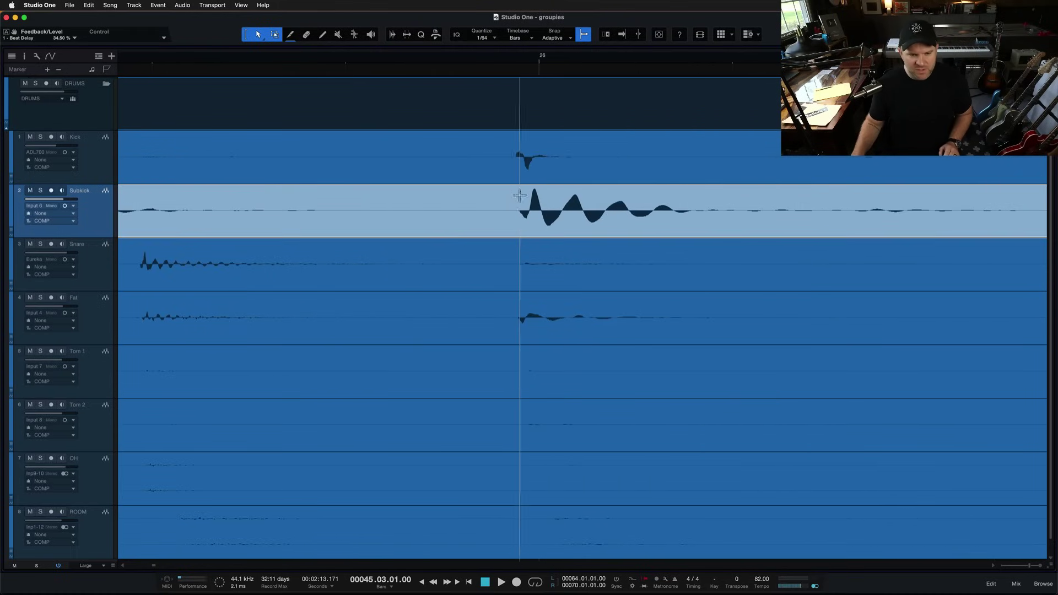
left_click(506, 204, "super")
left_click(959, 223, "super")
left_click_drag(671, 230, 678, 230)
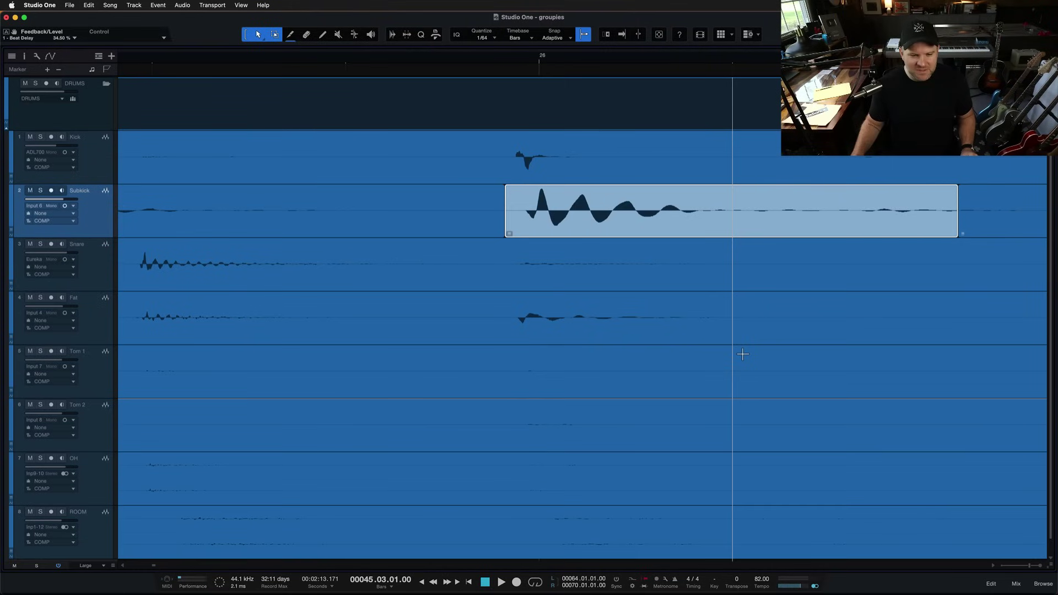
Undo the audio slip and the splits on the Subkick track
key("super+z")
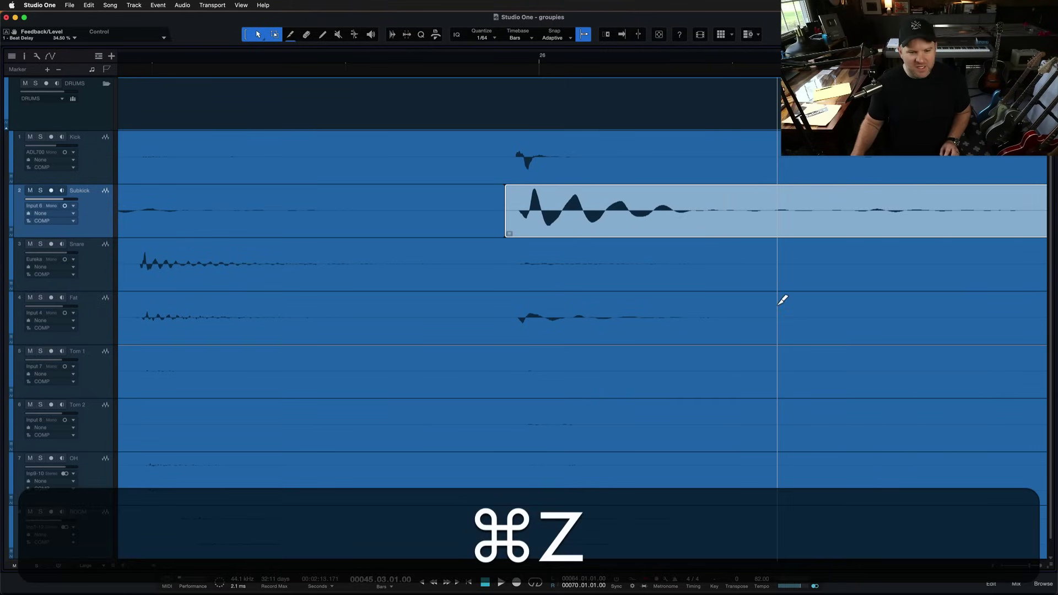
key("super+z")
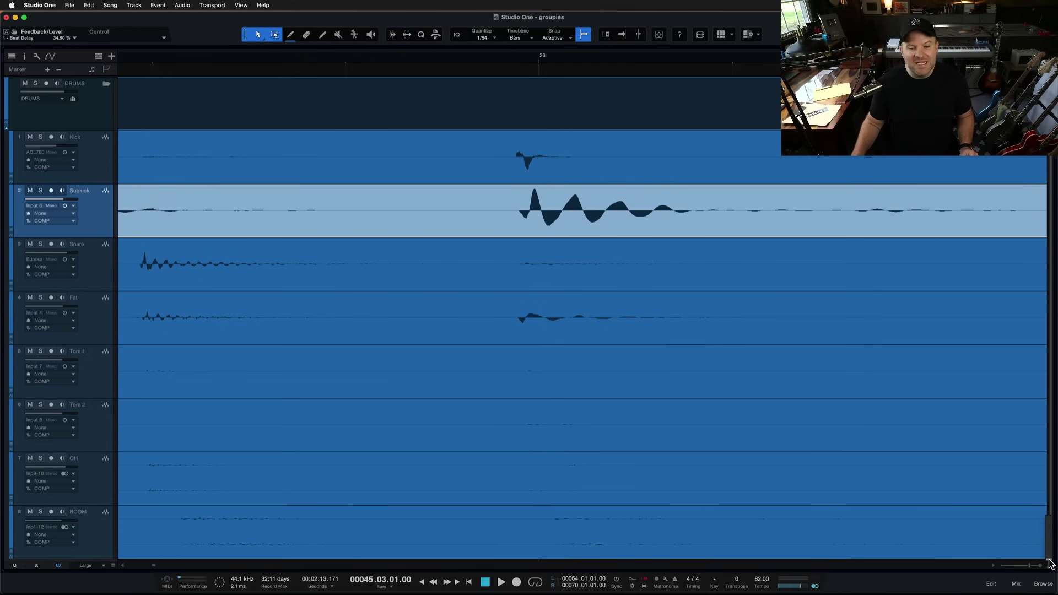
Enlarge the waveform display of the drum clips and reduce the track height to Normal
left_click_drag(1050, 564, 1053, 518)
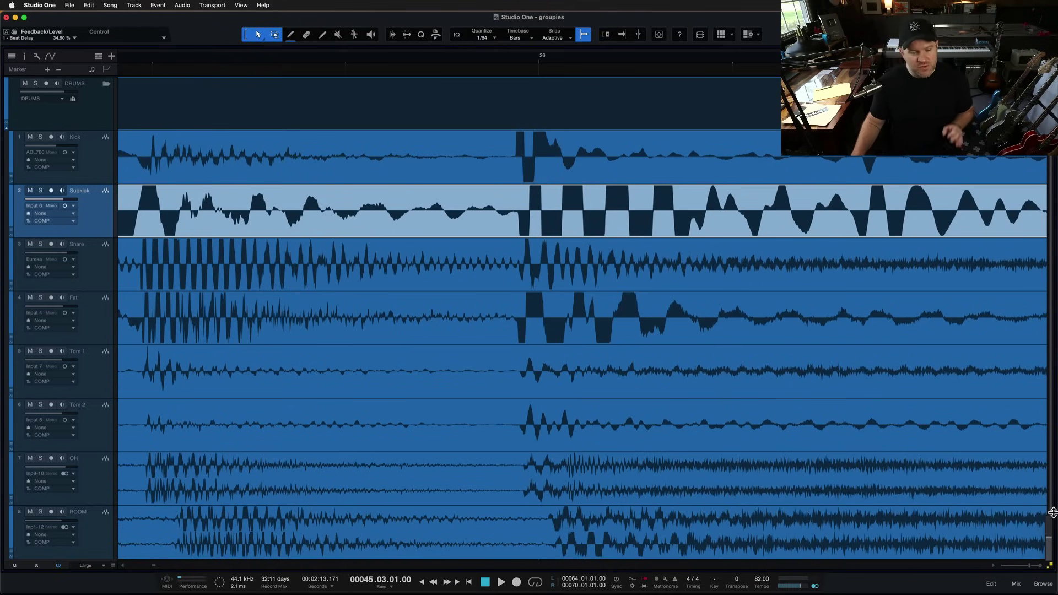
scroll(606, 278, "down", 10)
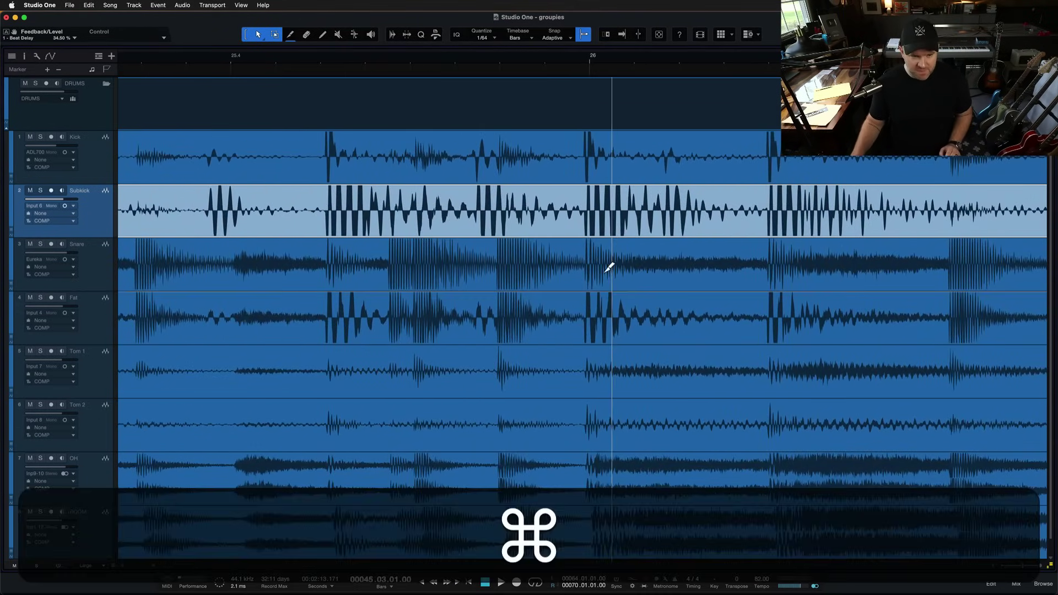
scroll(609, 267, "up", 3)
scroll(609, 268, "down", 5)
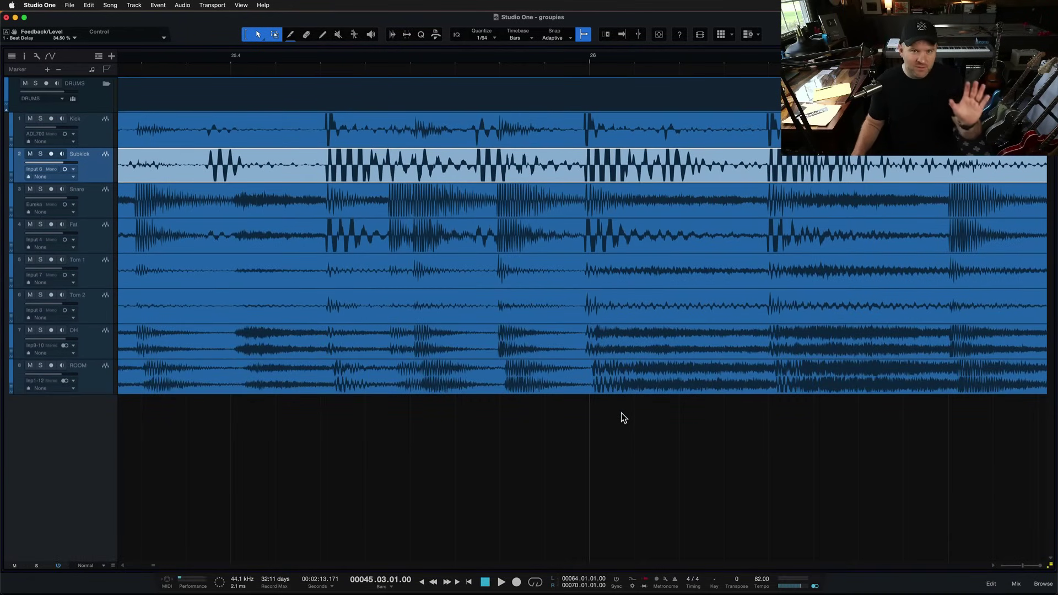
Split the clips on all eight drum tracks together, just before and well after the kick hit at bar 26
left_click_drag(649, 424, 609, 386)
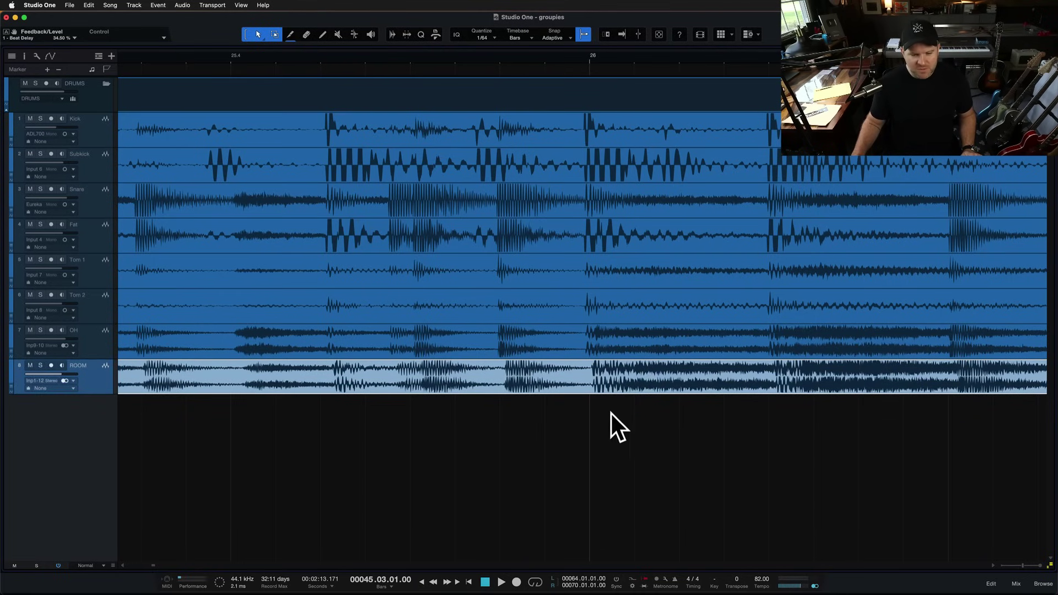
left_click_drag(613, 426, 549, 146)
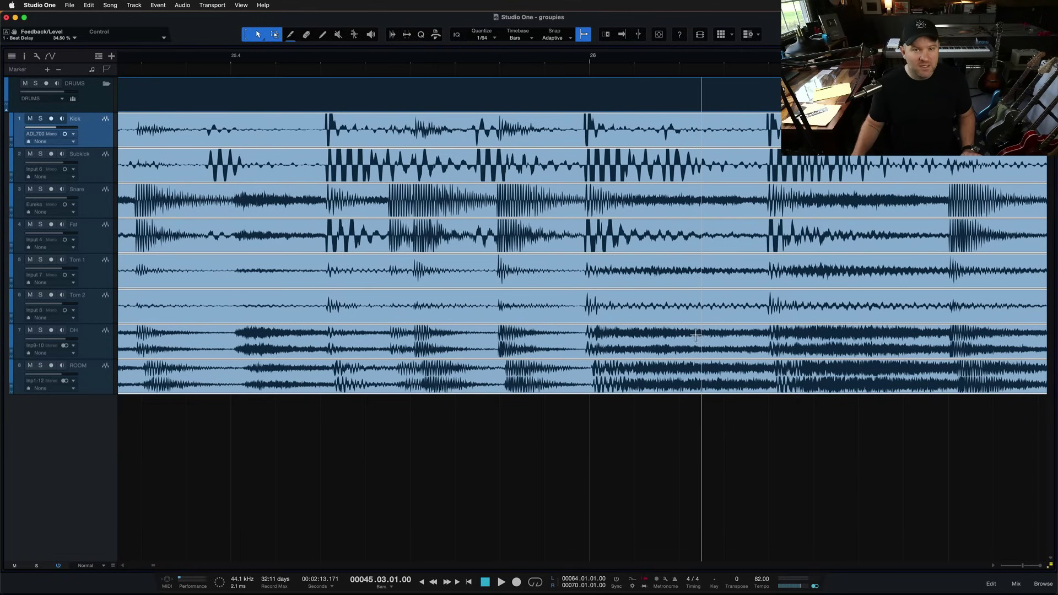
key("super")
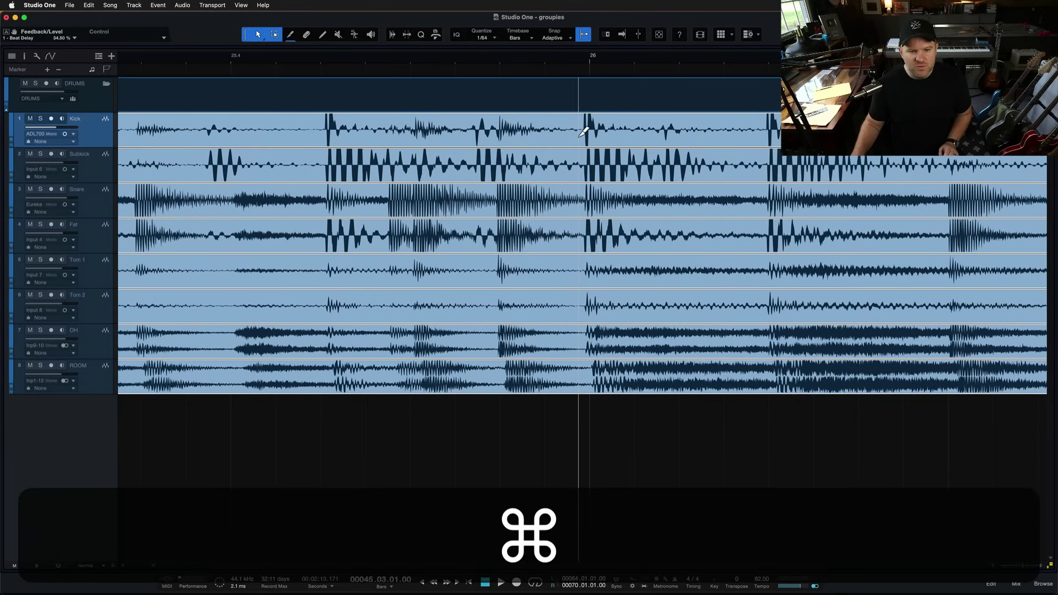
scroll(591, 138, "up", 5)
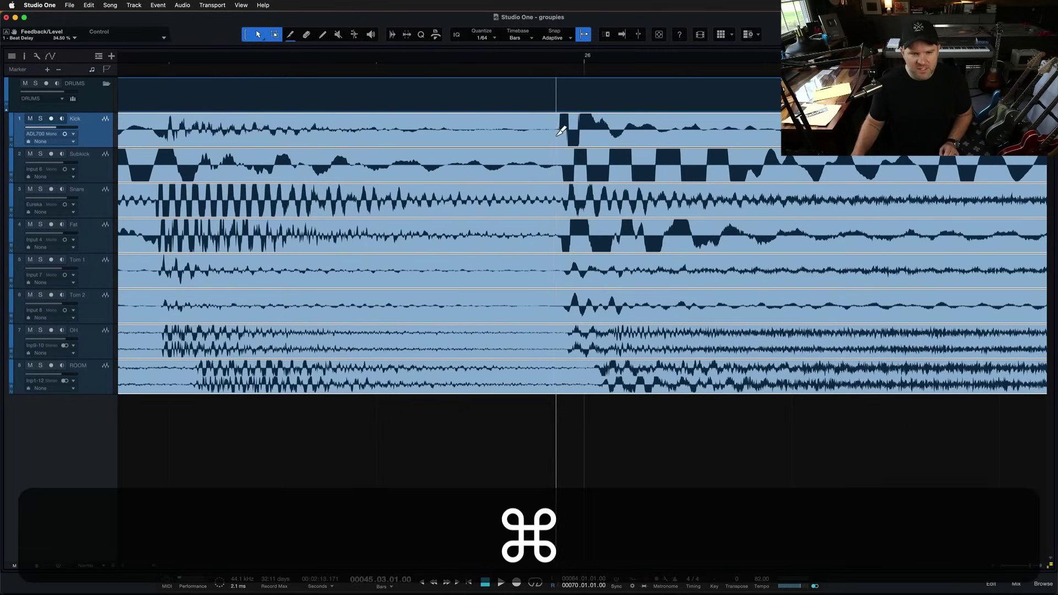
left_click(554, 136)
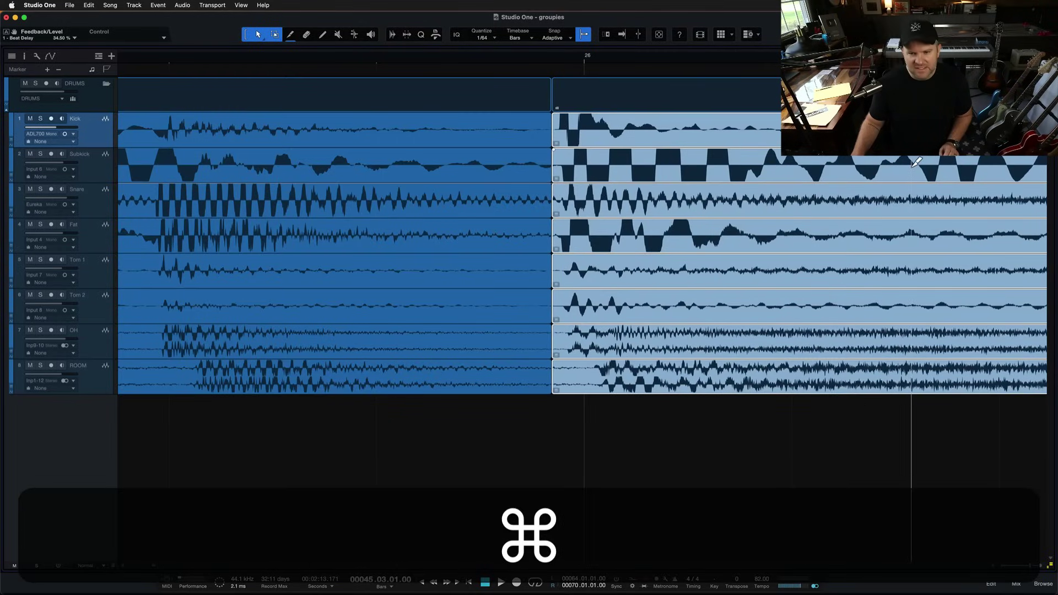
left_click(911, 137)
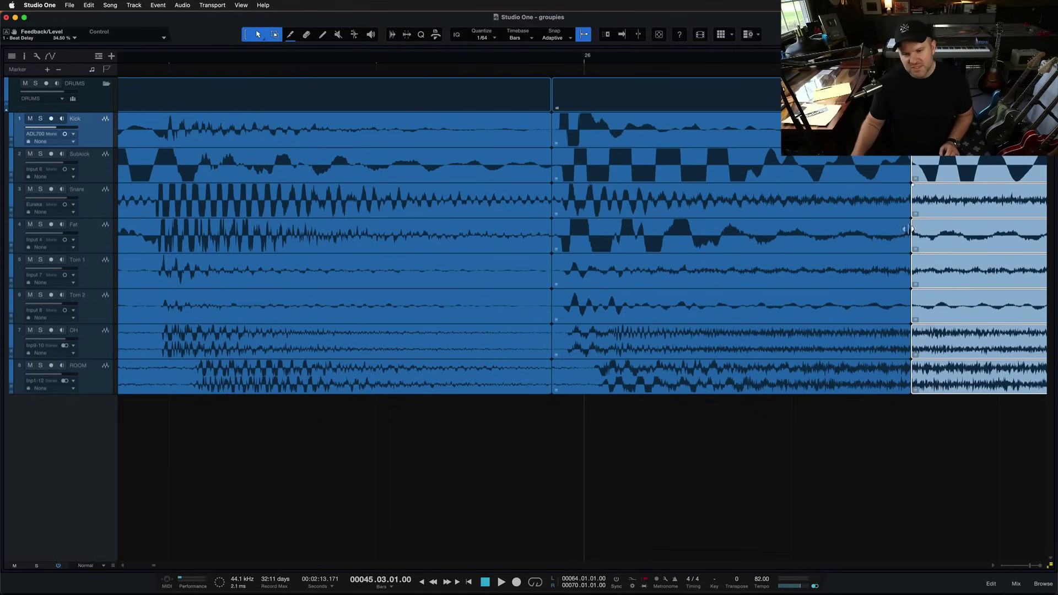
Select the isolated bar 26 clips on all eight drum tracks and slip their audio slightly later
left_click_drag(731, 408, 669, 142)
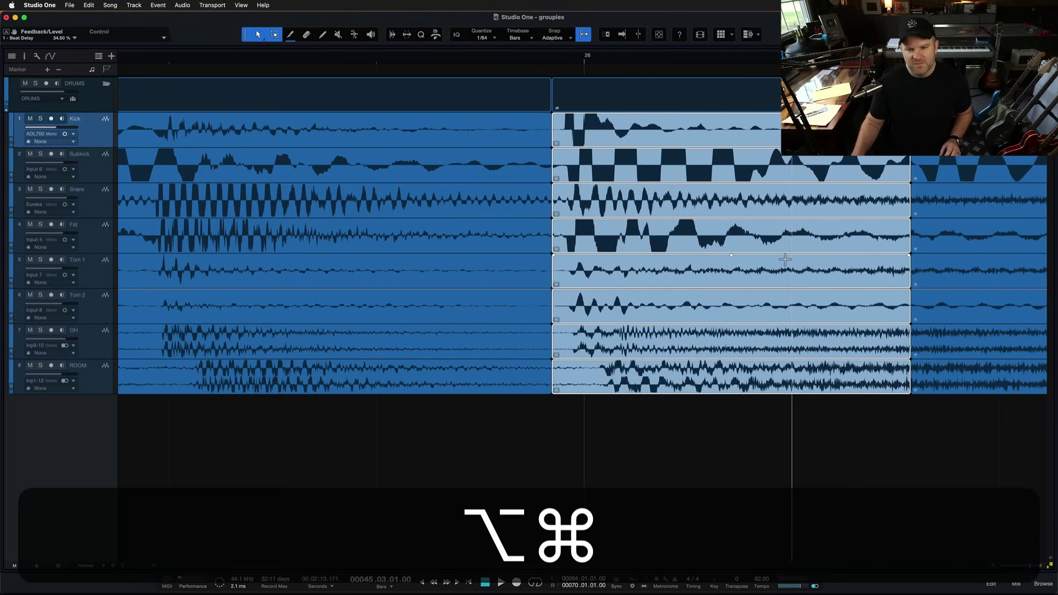
left_click_drag(786, 259, 787, 279)
Undo the audio slip and both splits across the drum tracks
key("super+z")
key("super+z")
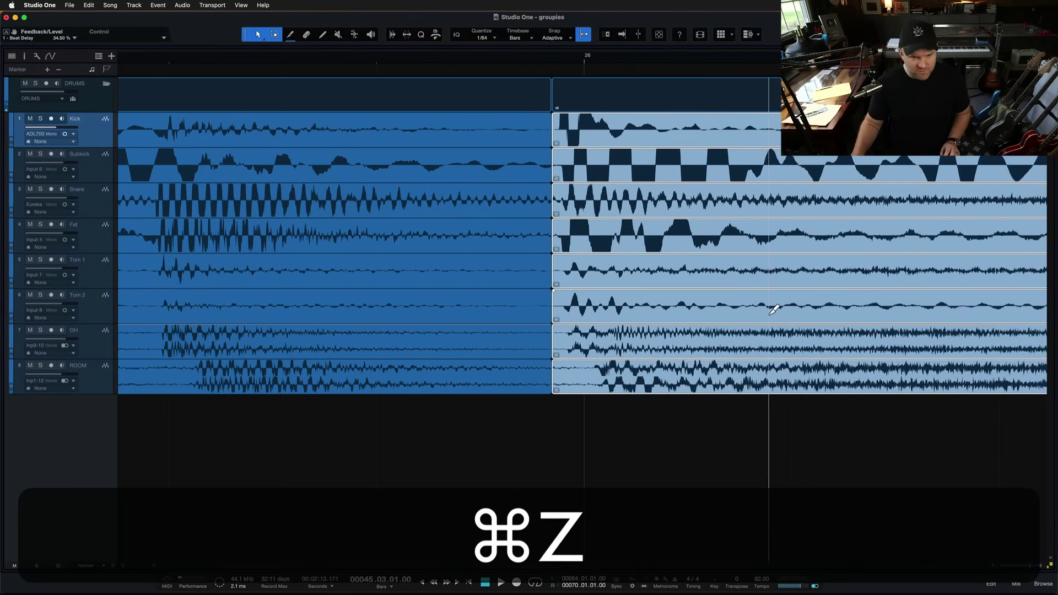
key("super+z")
Move the selected clips on all eight drum tracks together about half a bar later
scroll(650, 396, "down", 8)
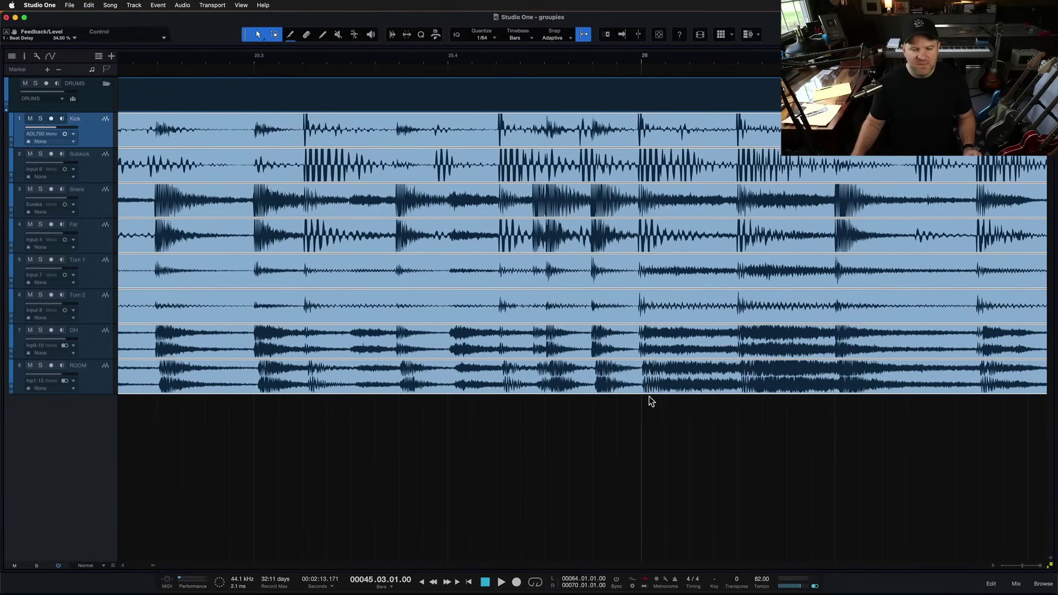
key("w")
key("w")
key("w")
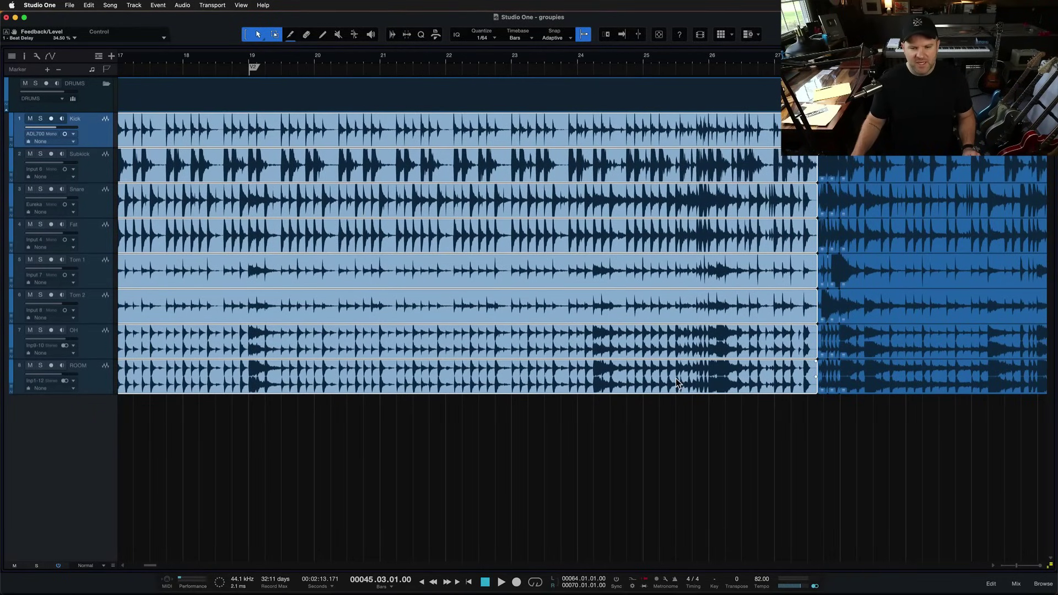
left_click_drag(676, 378, 734, 423)
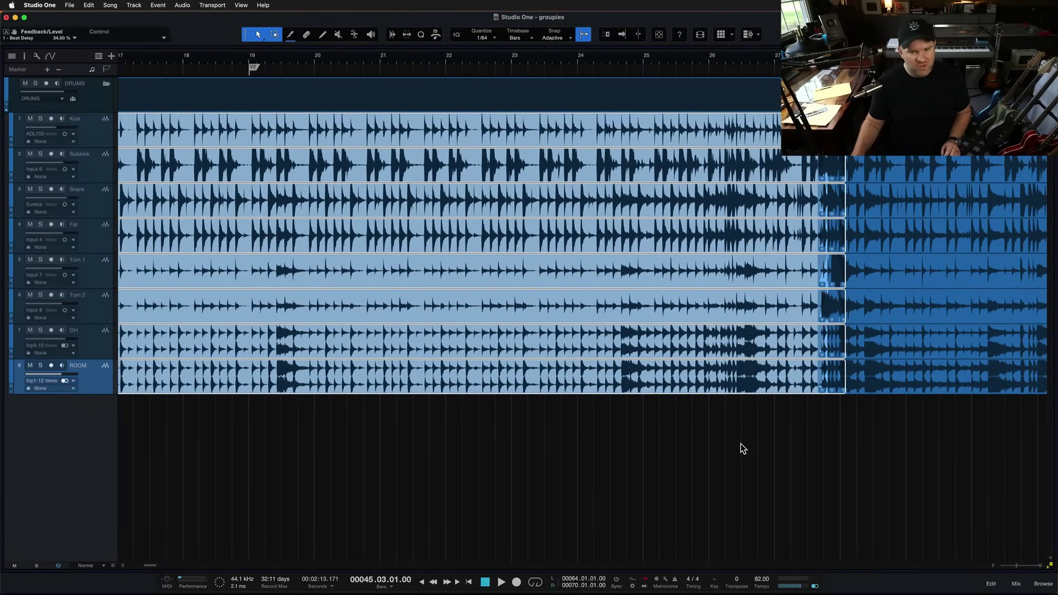
Undo the move of the eight drum clips
key("super+z")
scroll(734, 421, "down", 5)
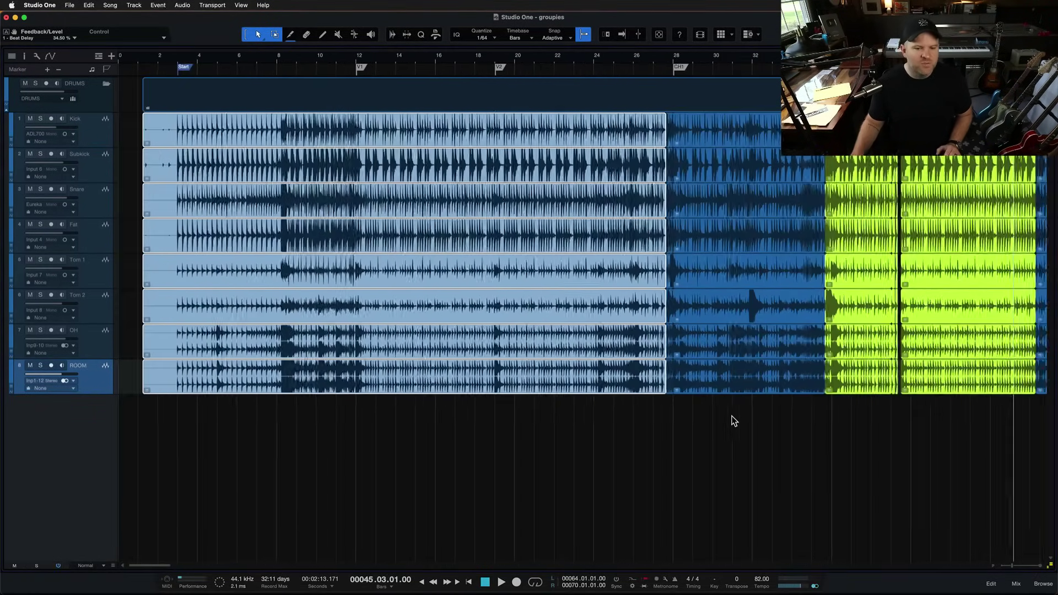
scroll(733, 422, "up", 6)
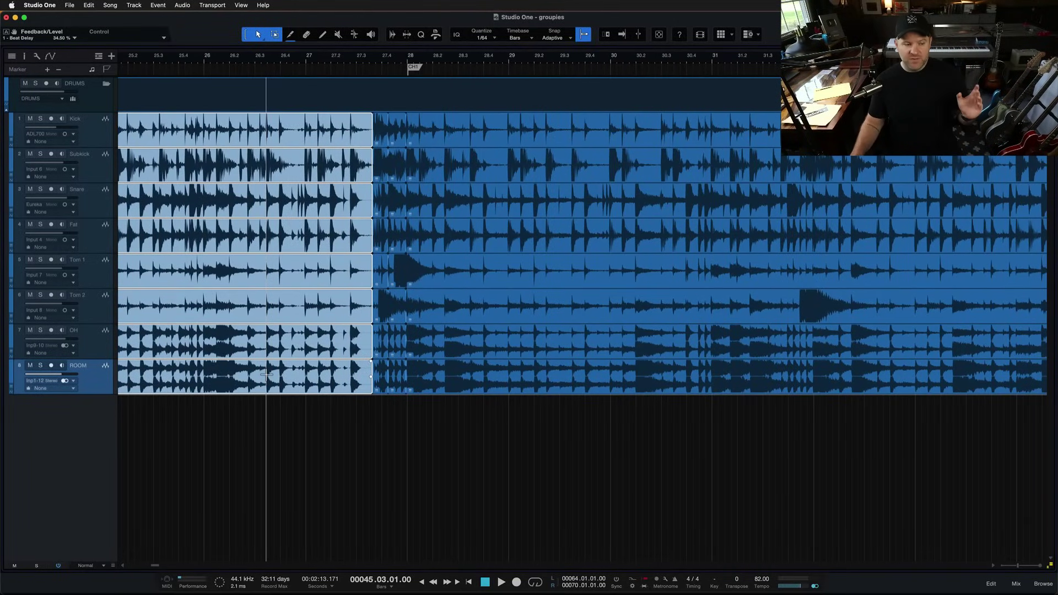
Select the eight drum tracks from Kick to ROOM and group them under the name DRUMS
left_click(103, 142)
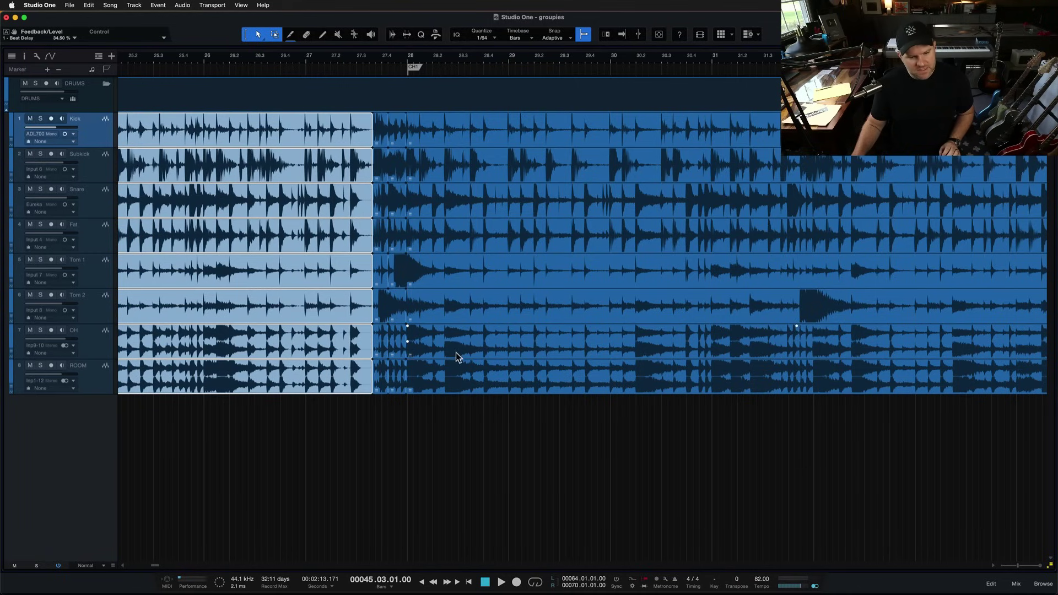
left_click(454, 381)
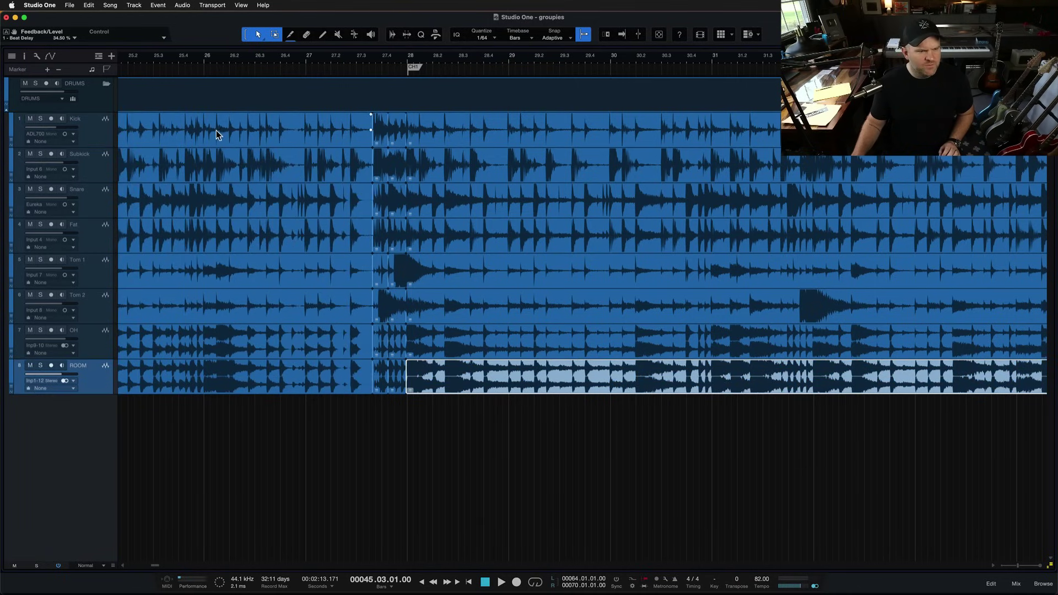
left_click_drag(201, 57, 205, 95)
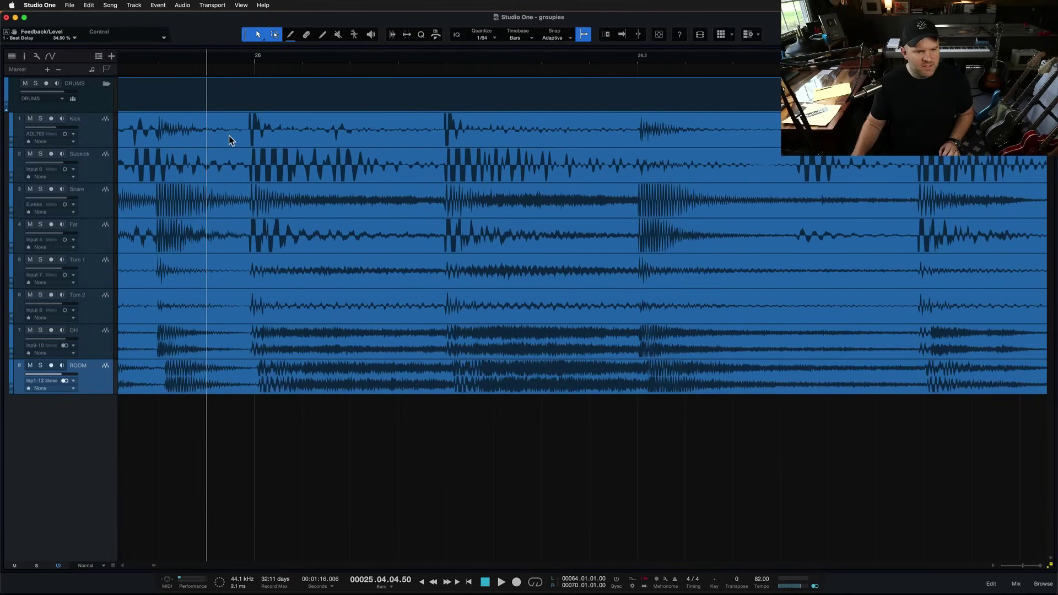
scroll(228, 132, "left", 4)
left_click(98, 134)
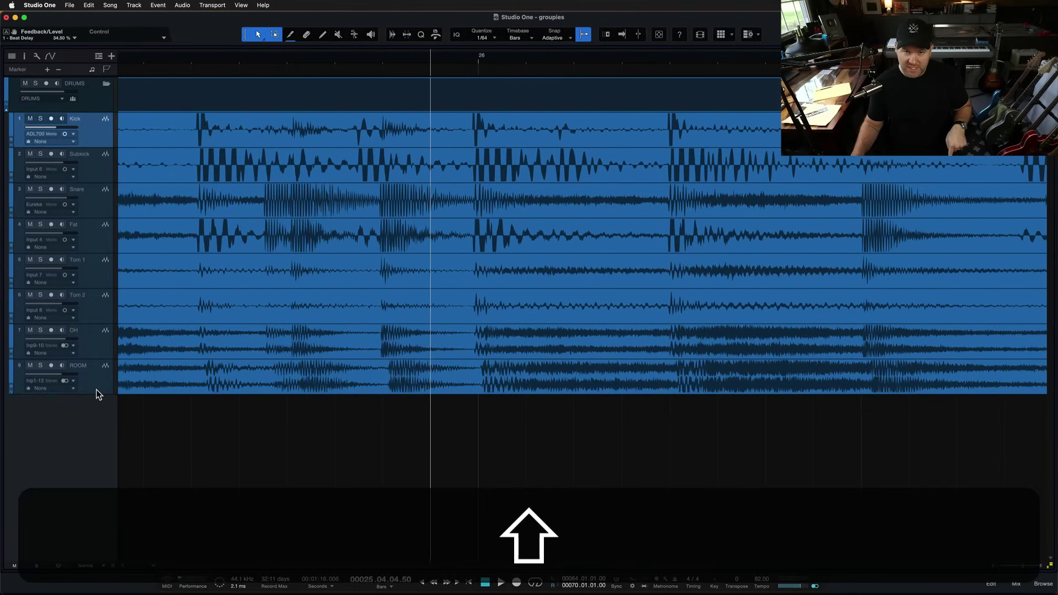
left_click(97, 394, "shift")
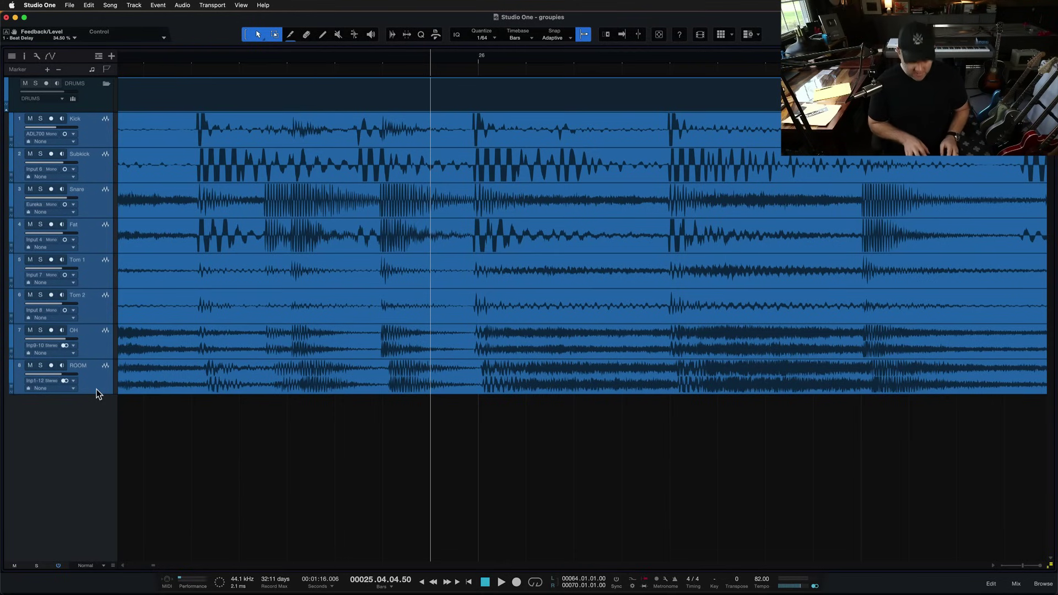
right_click(97, 387)
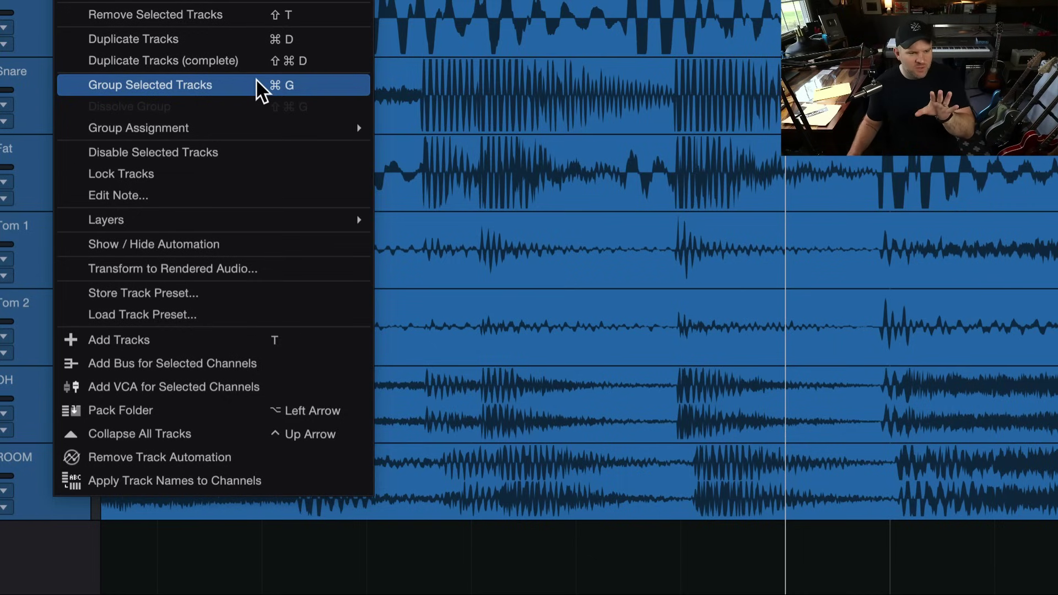
left_click(150, 85)
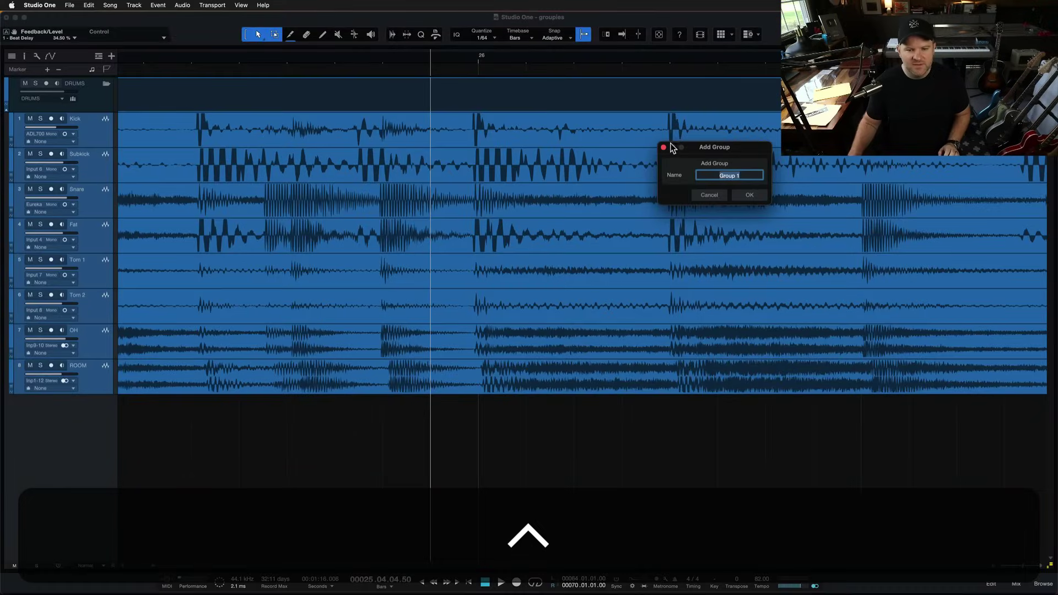
left_click_drag(673, 148, 313, 161)
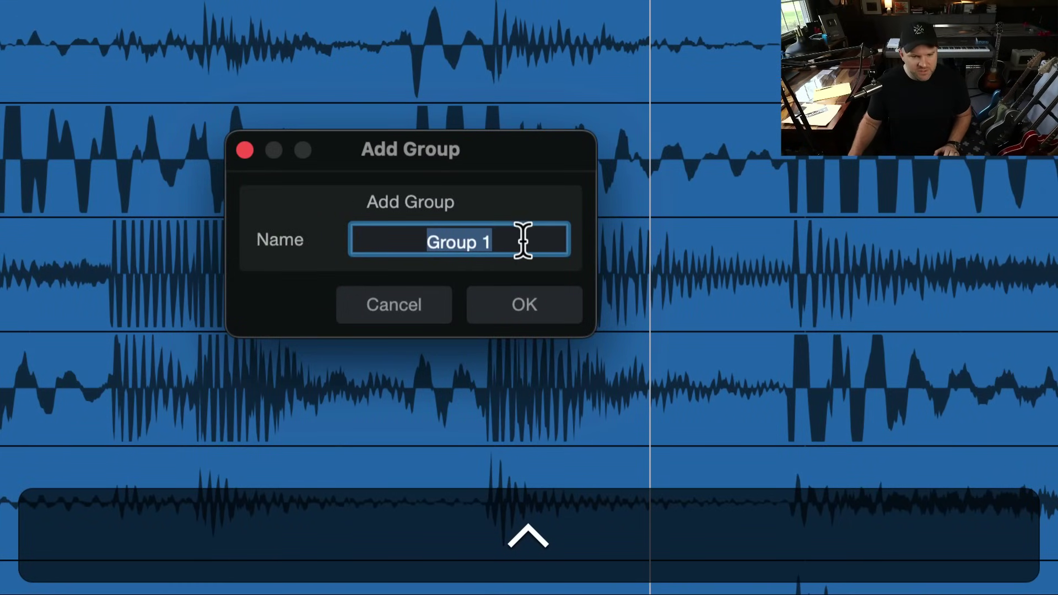
type("DRUMS")
key("shift+Return")
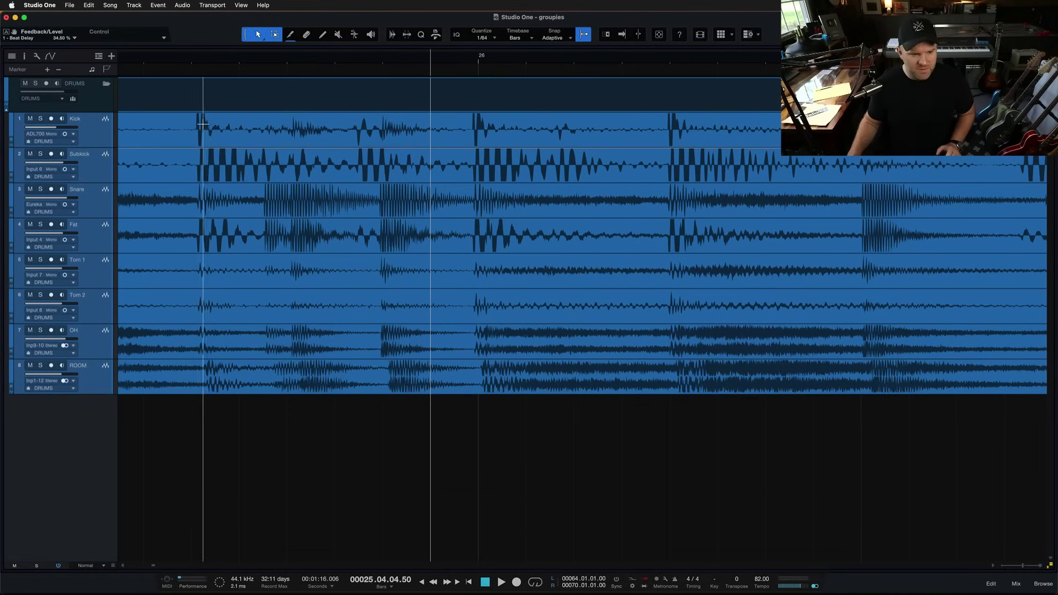
Split out a range from just before bar 26 to the following kick hit across all grouped drum tracks
left_click(215, 135)
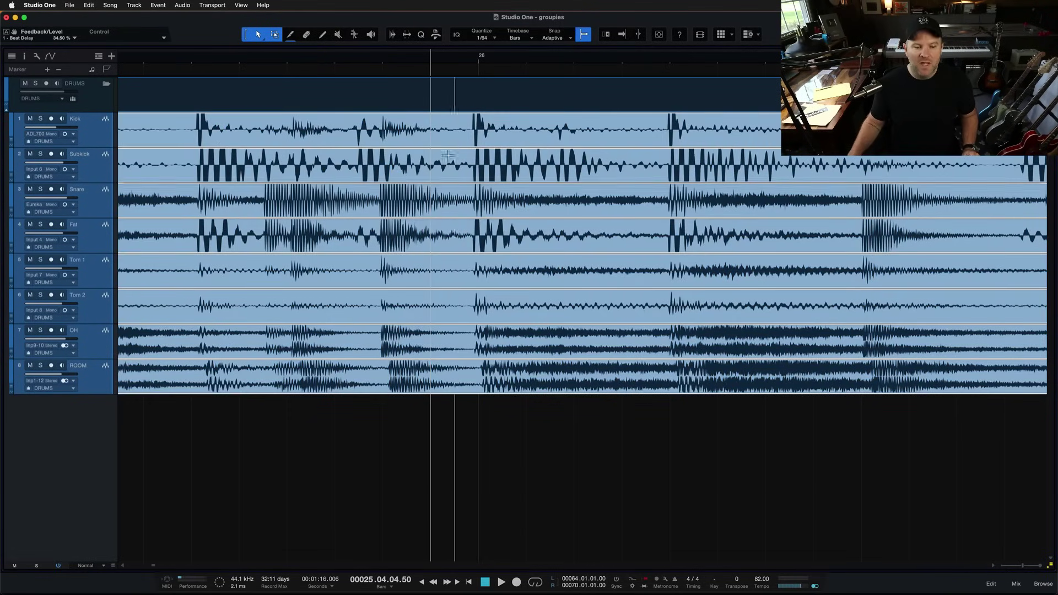
left_click(475, 447)
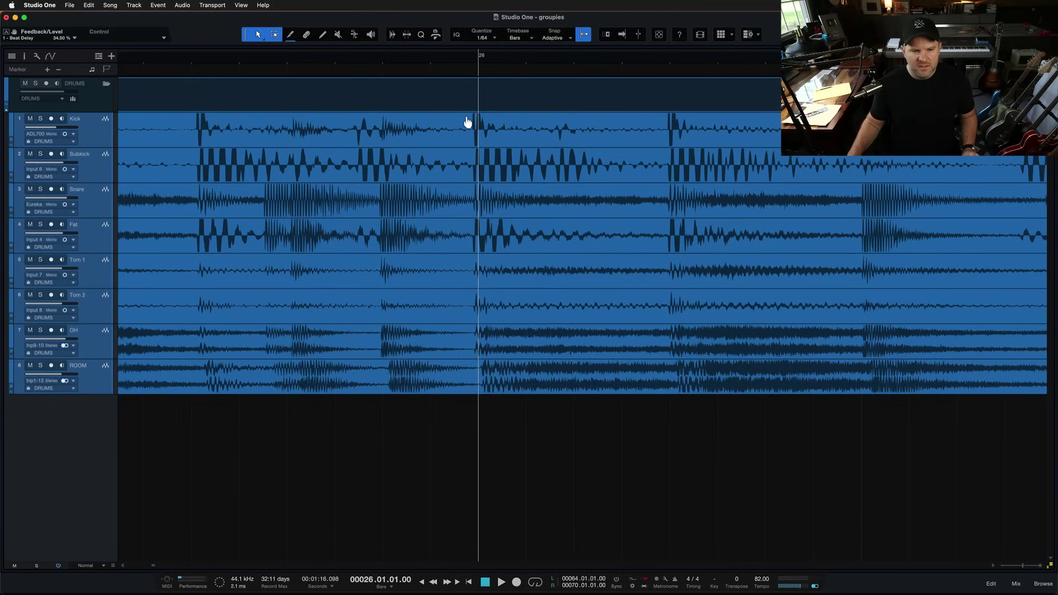
left_click_drag(466, 118, 670, 199)
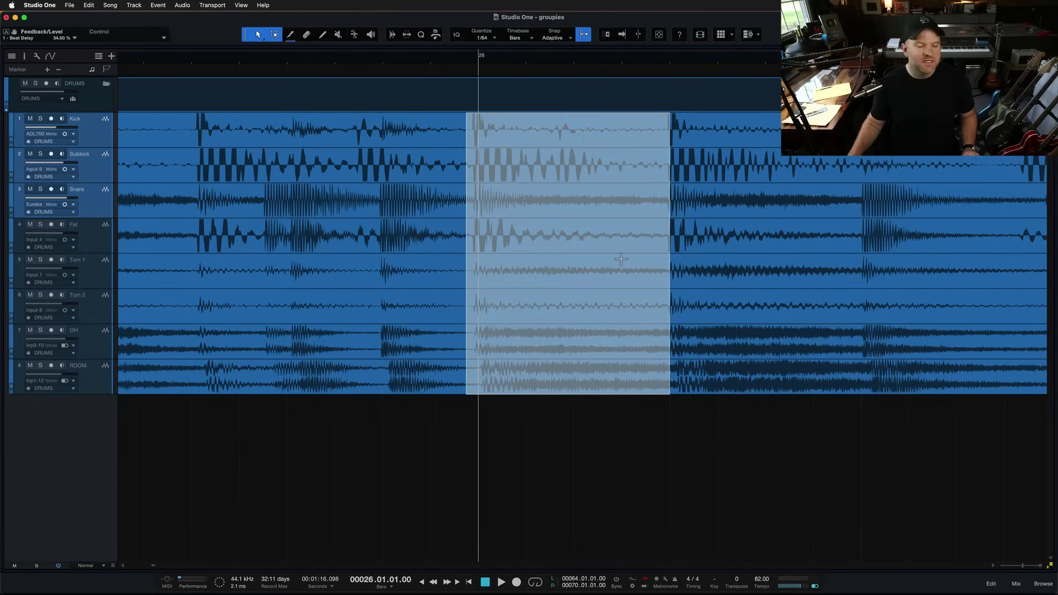
double_click(539, 126)
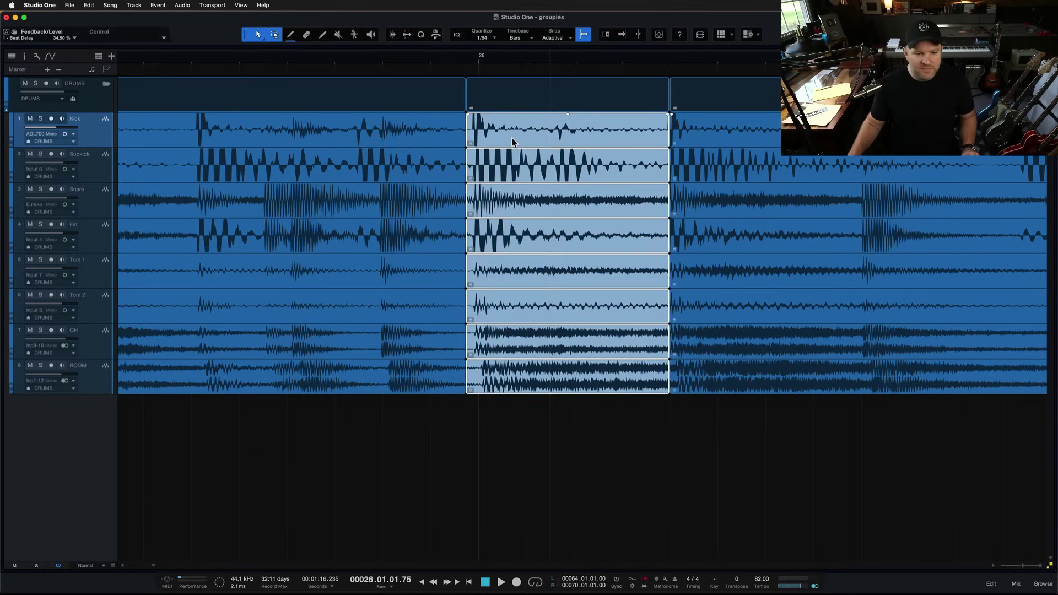
Slip the audio inside the isolated drum clips slightly later so the kick hit lines up with bar 26
scroll(515, 139, "up", 6)
left_click_drag(474, 146, 481, 146)
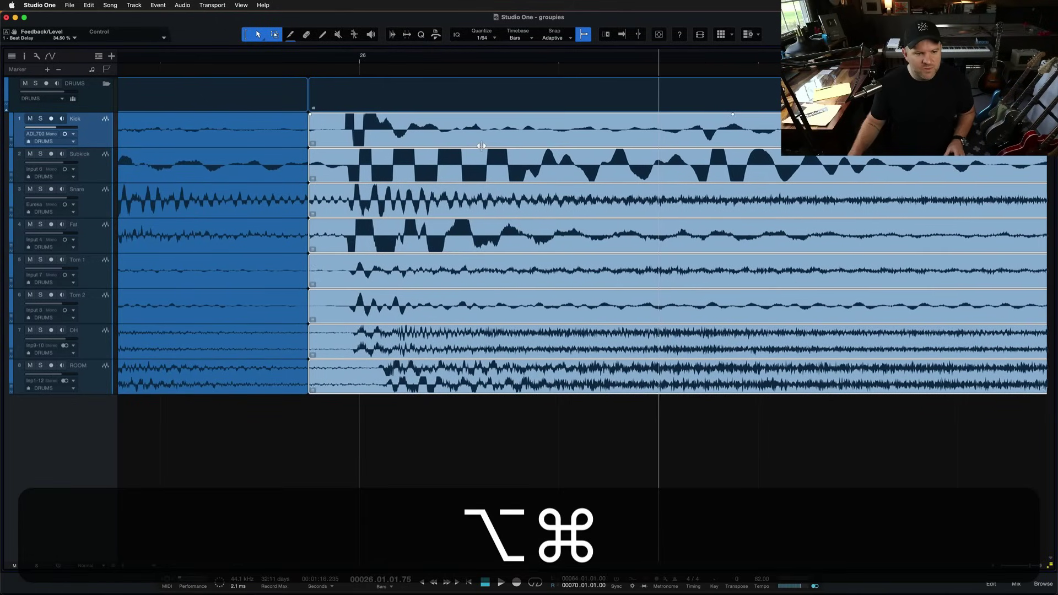
scroll(507, 136, "down", 2)
scroll(448, 147, "down", 2)
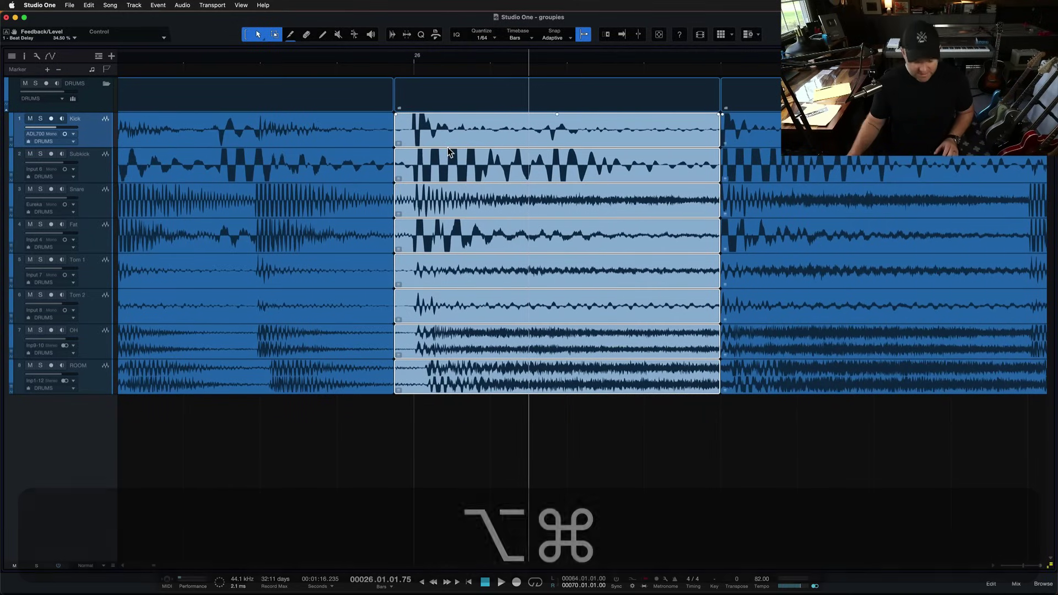
Crossfade the isolated drum clips with their neighbours, shifting the end boundary slightly earlier and the start boundary slightly later
key("x")
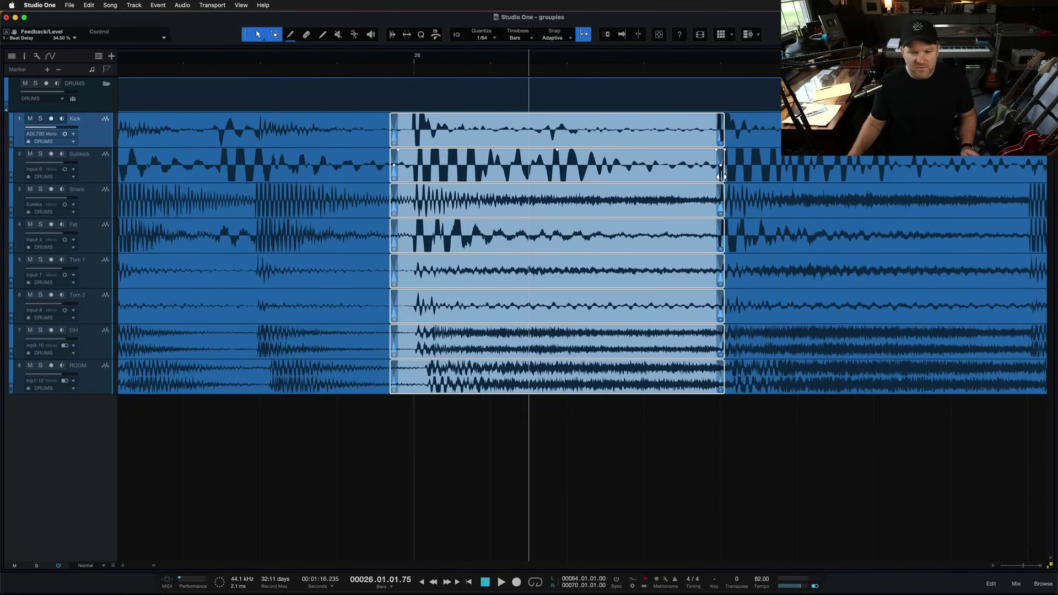
mouse_move(721, 176)
left_mouse_down()
mouse_move(703, 175)
mouse_move(711, 174)
left_mouse_up()
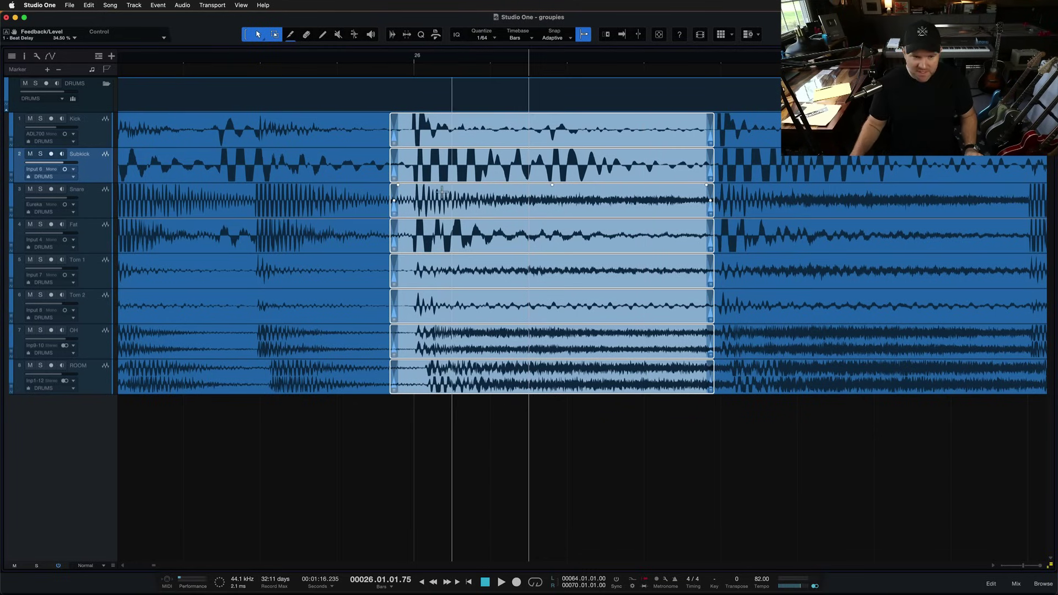
scroll(442, 191, "up", 3)
scroll(442, 191, "down", 1)
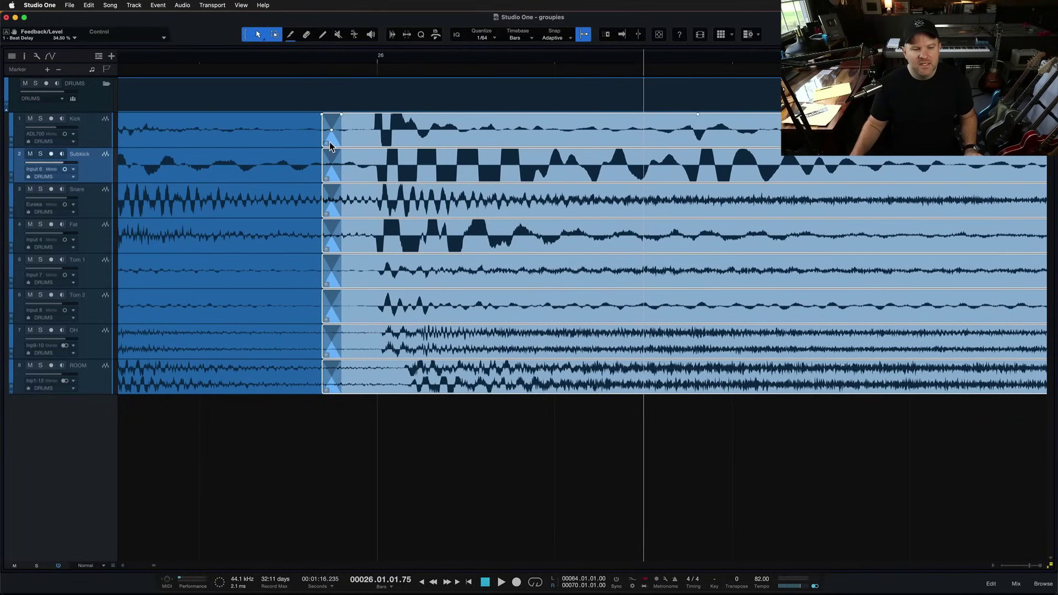
mouse_move(331, 139)
left_mouse_down()
mouse_move(349, 141)
mouse_move(338, 142)
left_mouse_up()
scroll(486, 232, "down", 4)
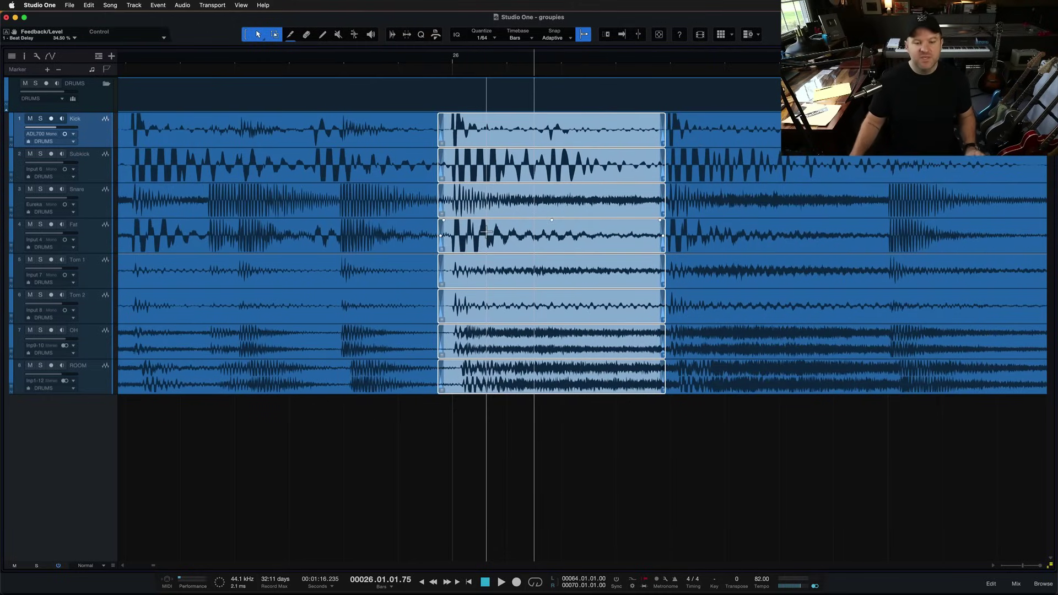
Select the grouped drum clips before bar 26 and show the mixer
left_click(333, 177)
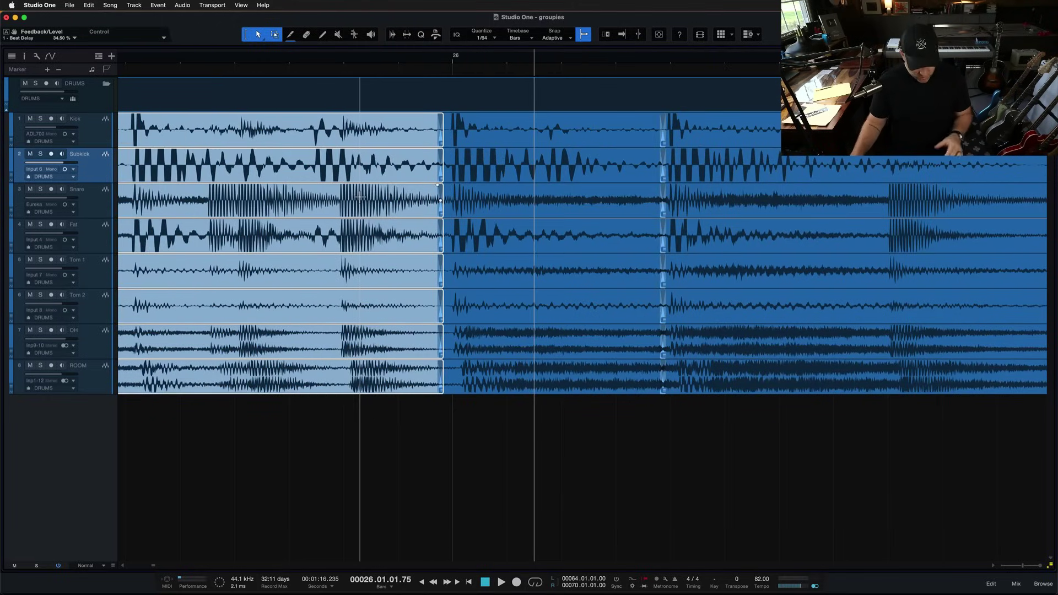
key("F3")
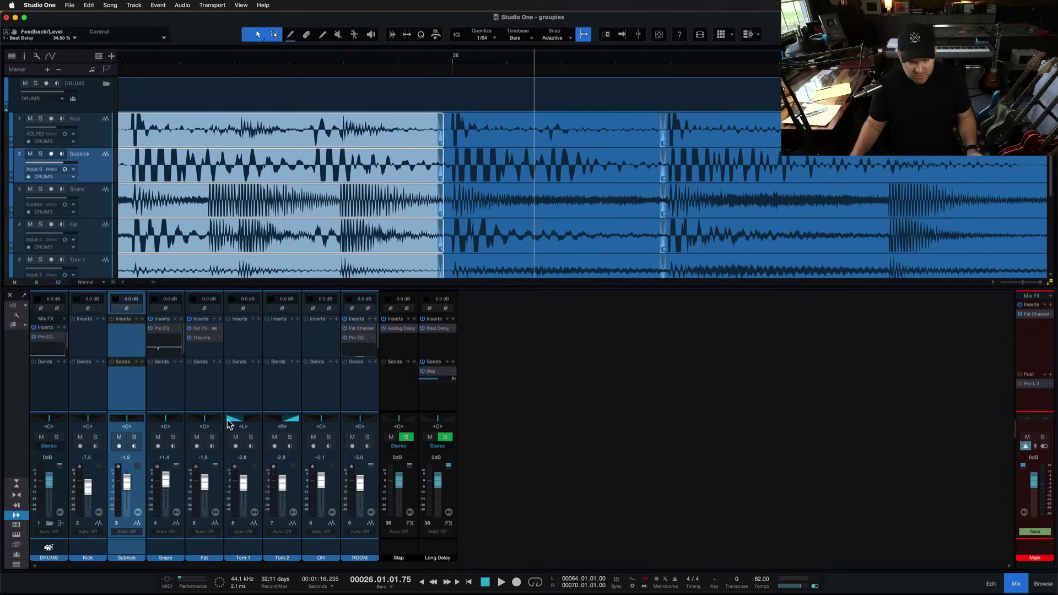
Try raising the grouped drum channels together with the Fat fader at +5.8 dB, and undo the level change
left_click_drag(209, 425, 214, 433)
key("super+z")
left_click_drag(205, 478, 210, 473)
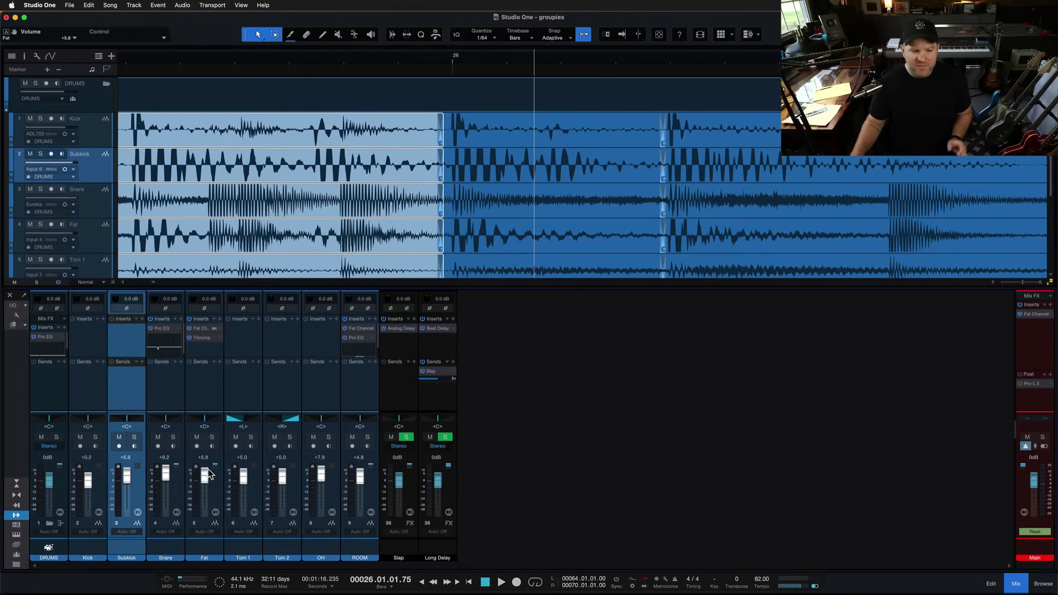
key("super+z")
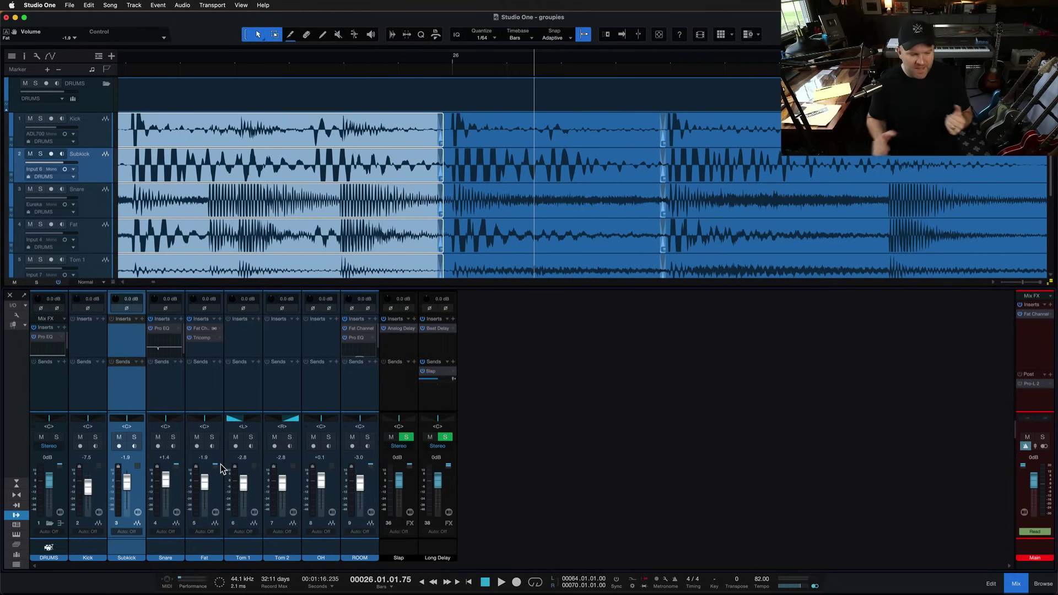
Select the drum channels from Kick to ROOM and examine their grouping commands, including Dissolve Group "DRUMS"
key("Up")
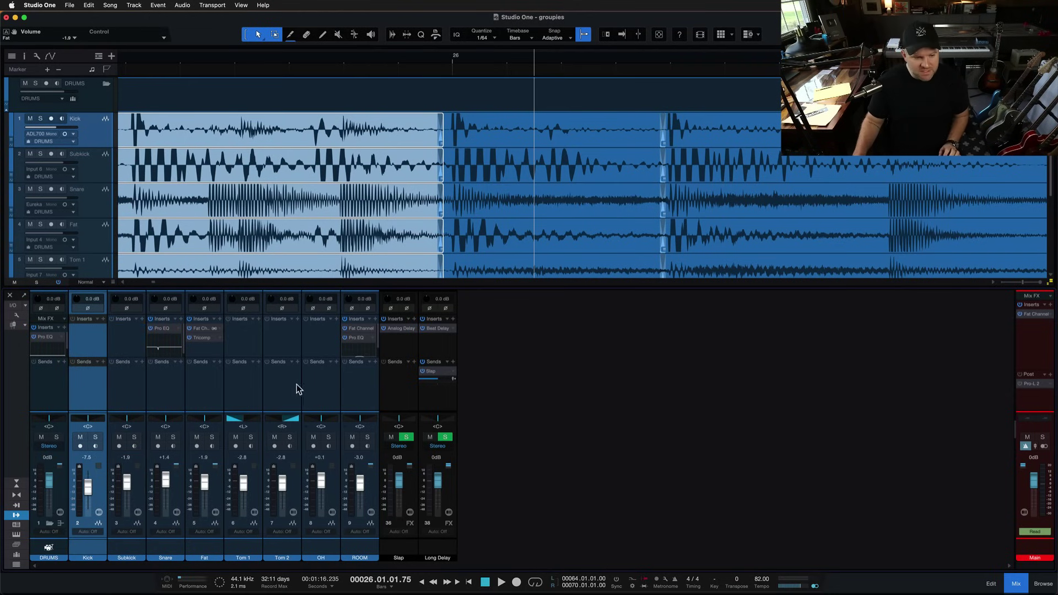
left_click(372, 382, "shift")
right_click(359, 385)
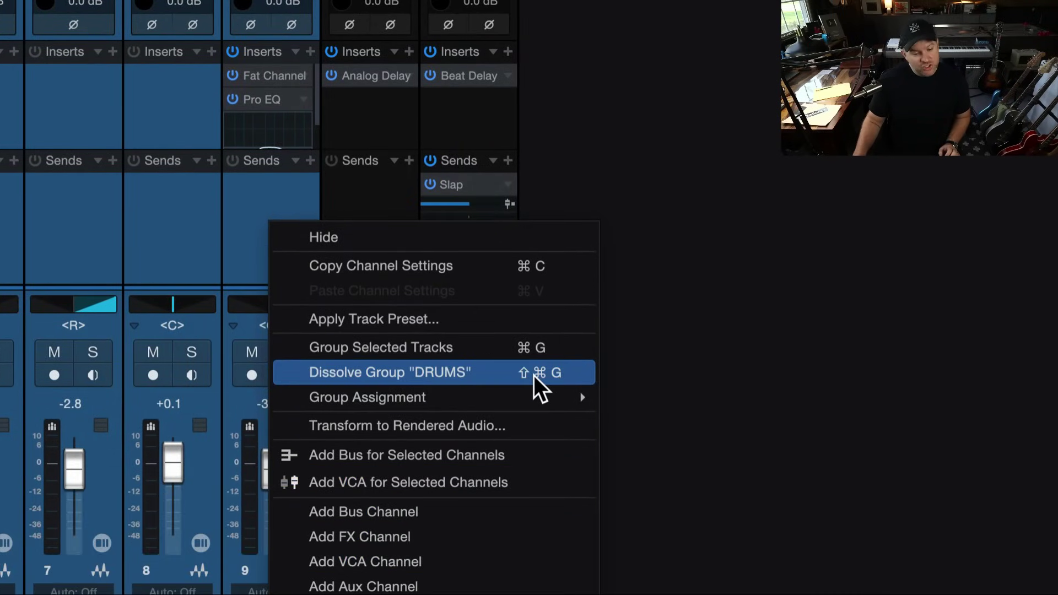
left_click(206, 236)
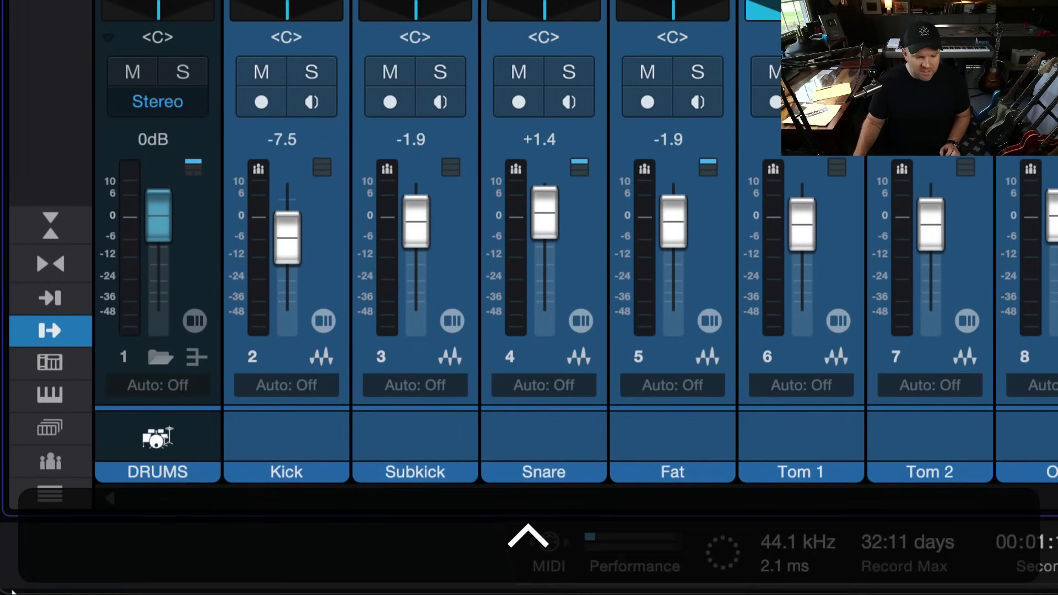
Show the mixer's group list, toggle the DRUMS and EG4-5 groups on and off, and leave both suspended with the list hidden
mouse_move(12, 561)
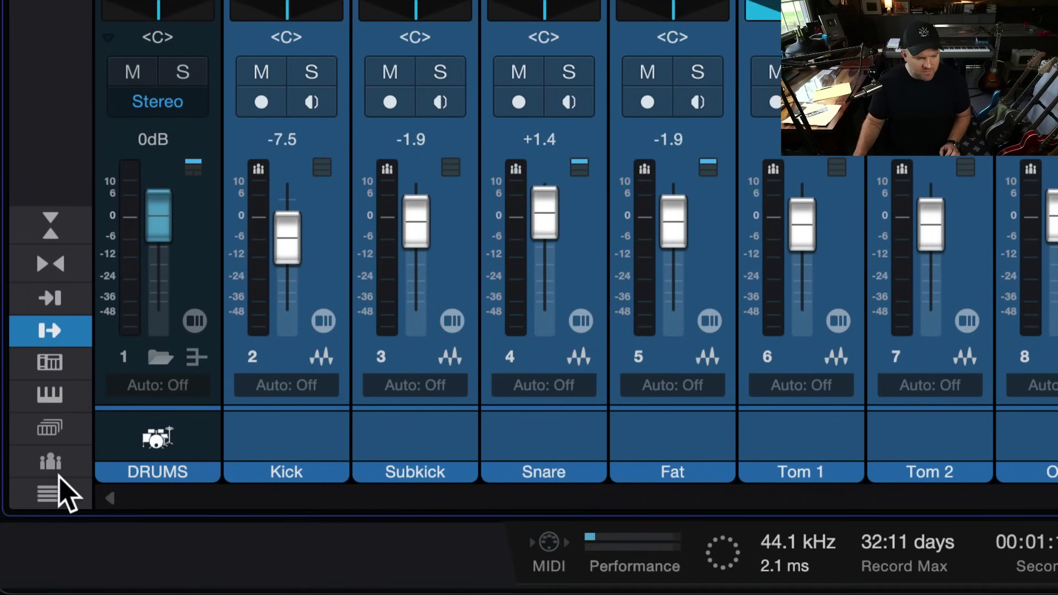
left_click(50, 462)
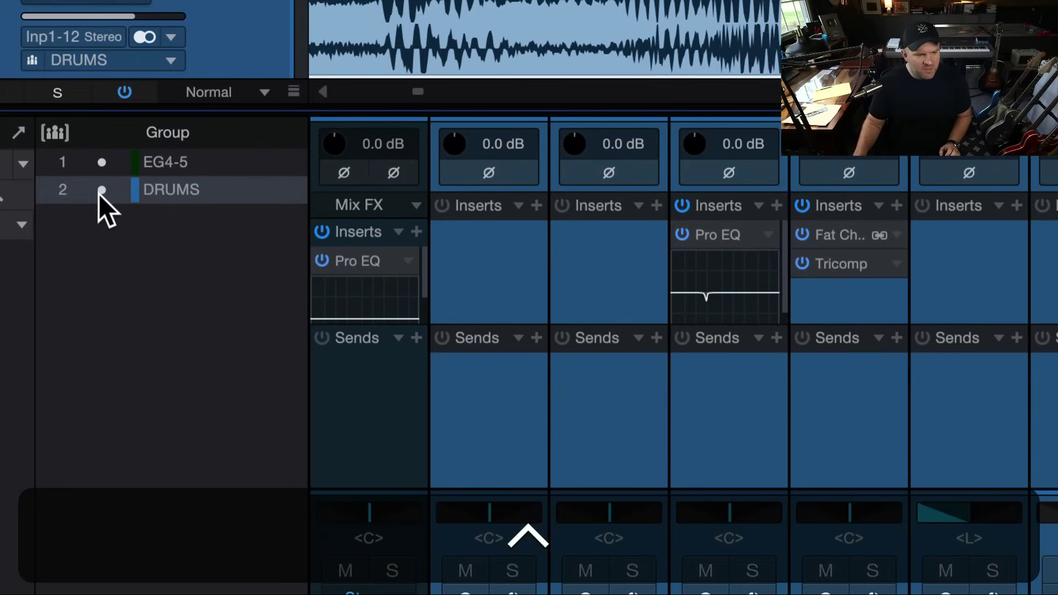
left_click(72, 194)
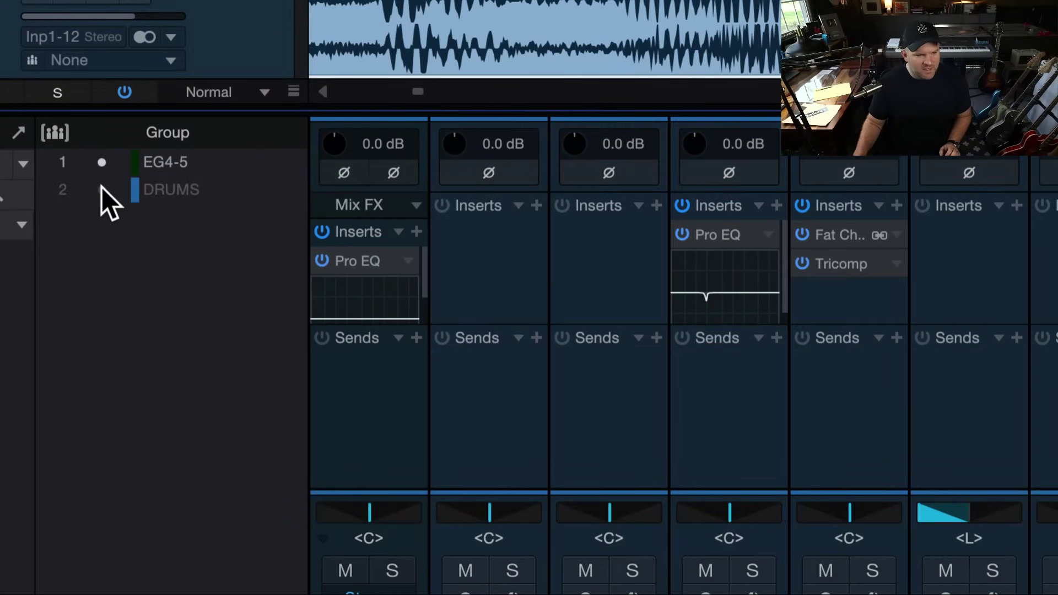
left_click(103, 189)
left_click(104, 164)
left_click(104, 164)
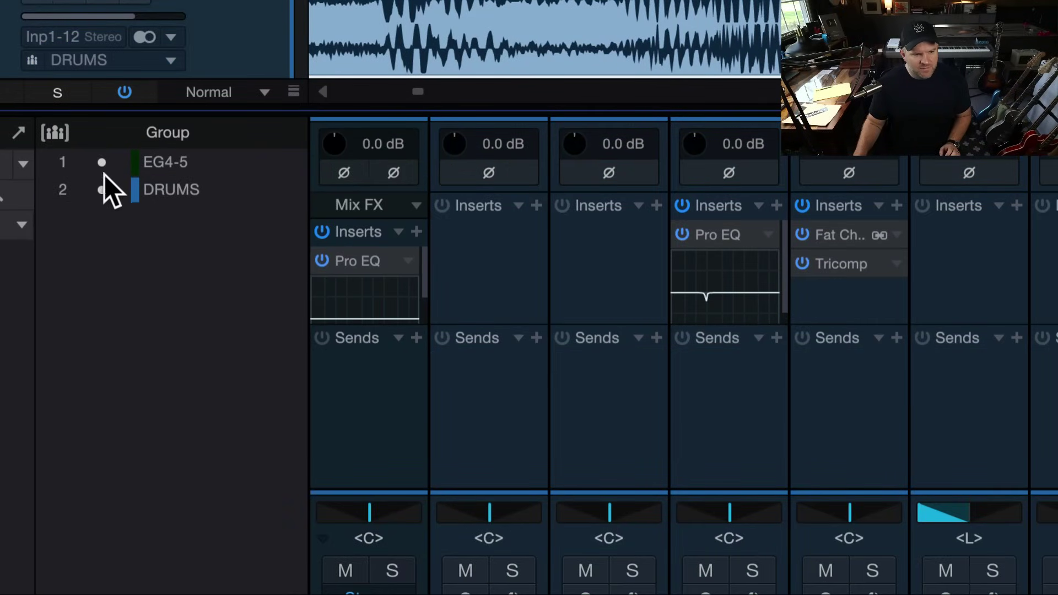
left_click(104, 190)
left_click(104, 165)
left_click(104, 190)
left_click(104, 164)
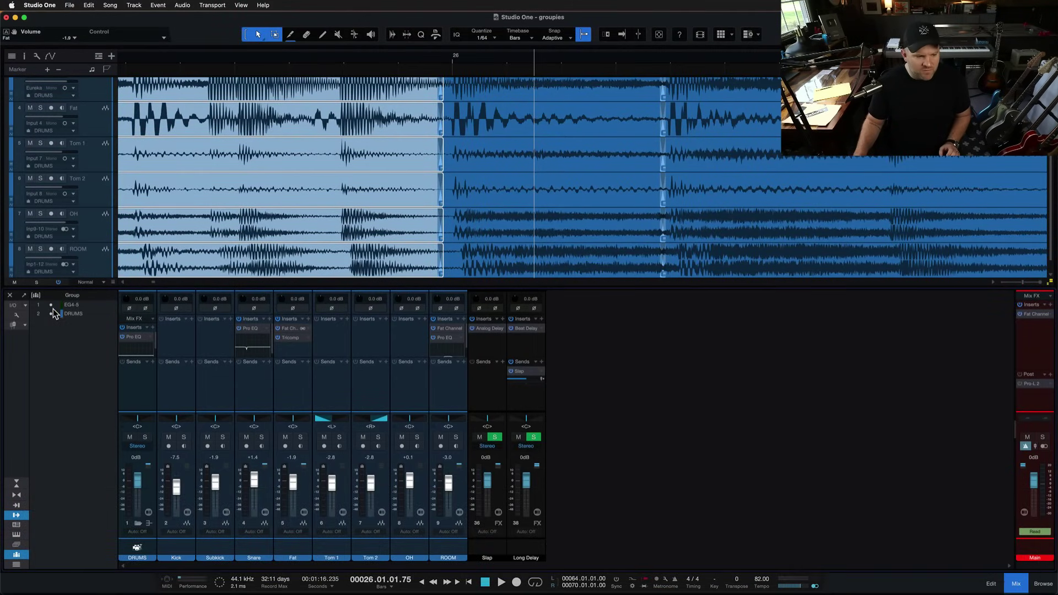
left_click(51, 313)
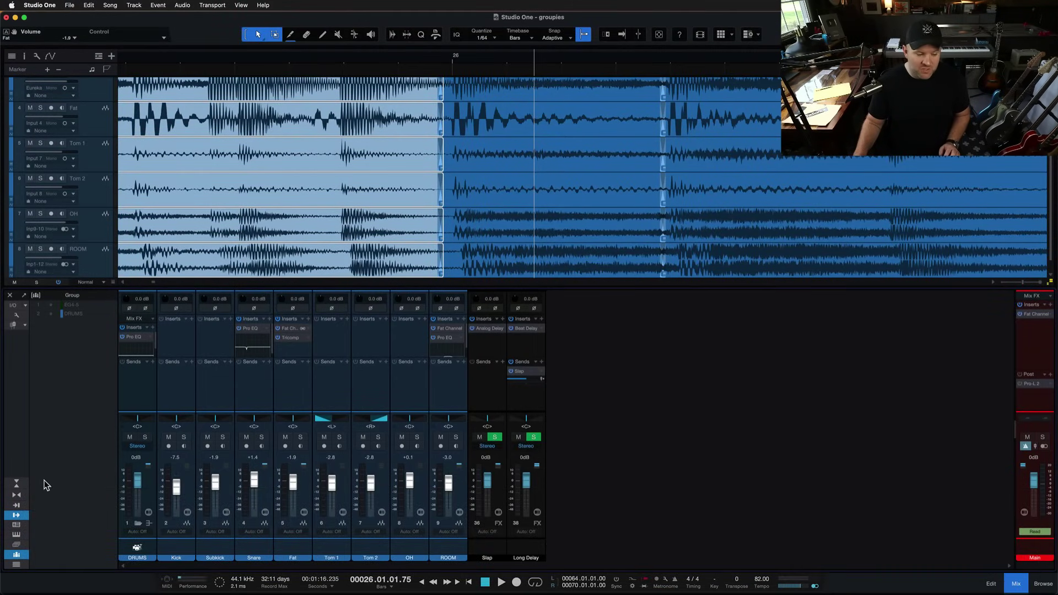
left_click(20, 557)
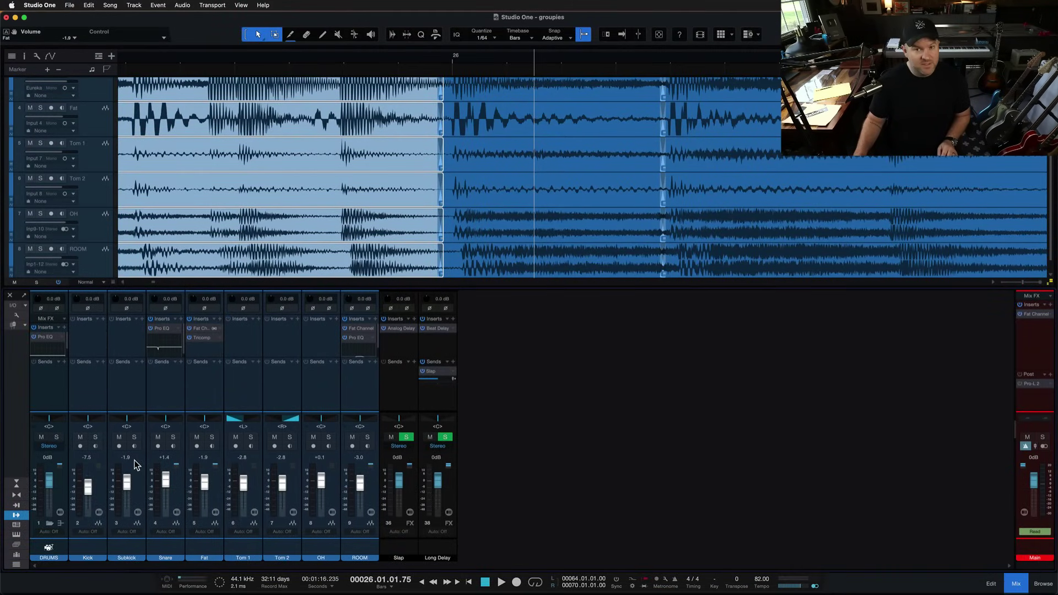
Close the mixer and save the song
key("F3")
key("super+s")
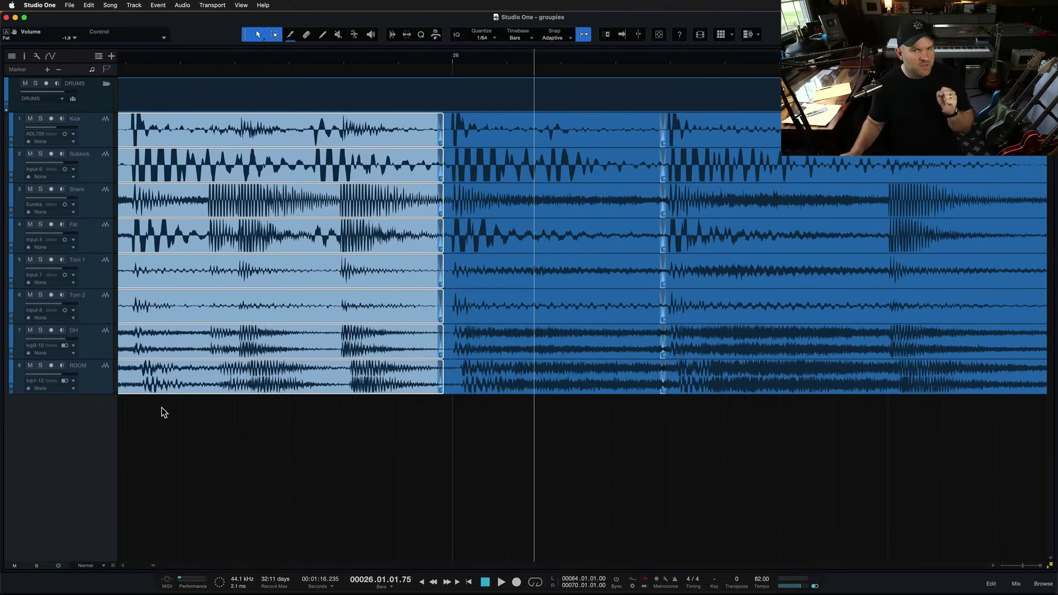
Collapse and expand the DRUMS folder track, and open its bus assignment list to examine options such as Add Bus Channel
left_click(105, 105)
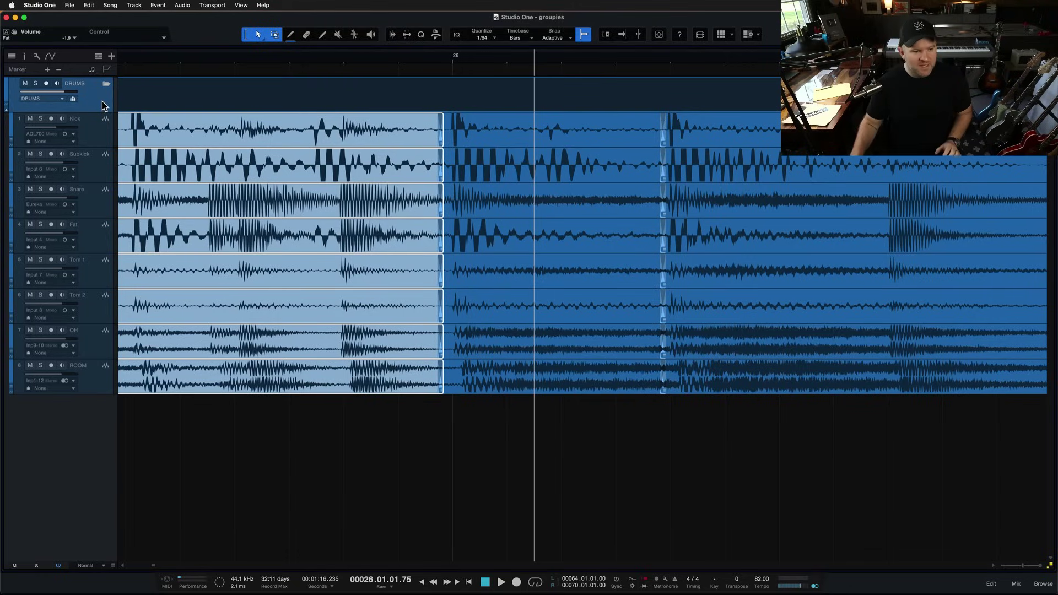
left_click(101, 131)
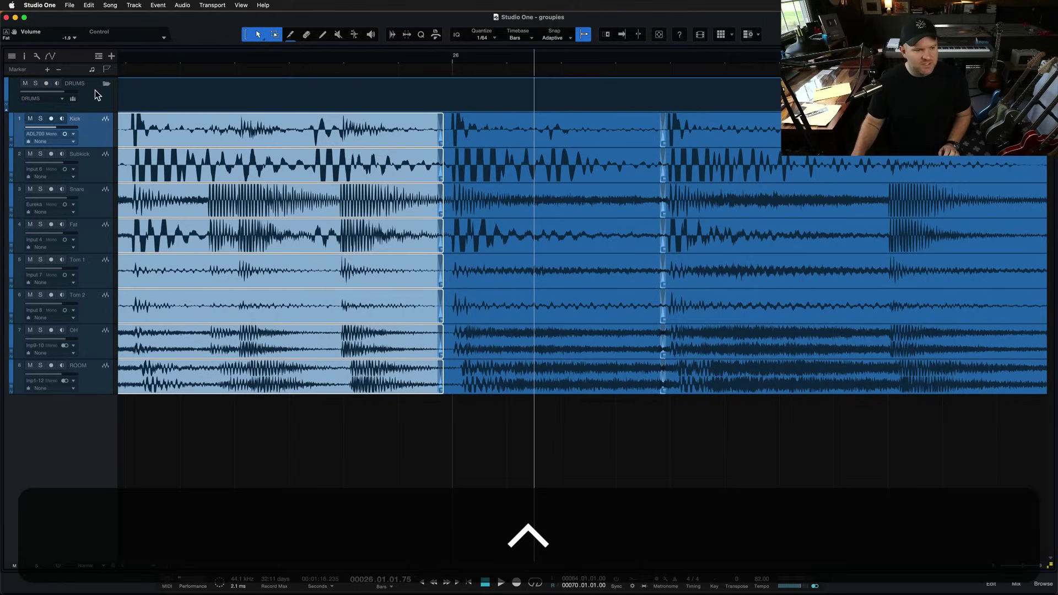
left_click(107, 84)
left_click(107, 86)
left_click(106, 86)
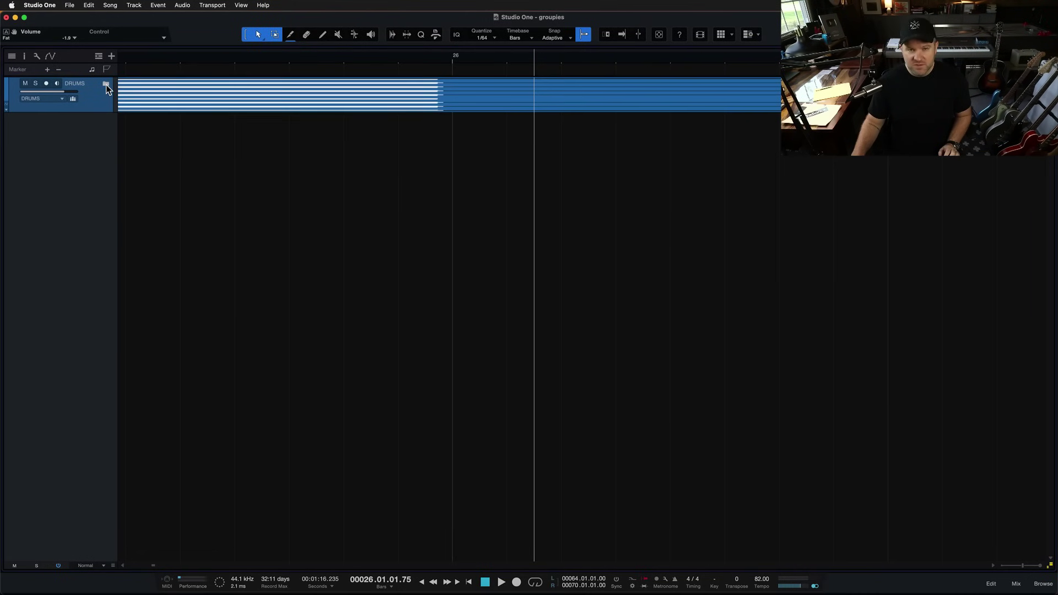
left_click(103, 87)
left_click(31, 99)
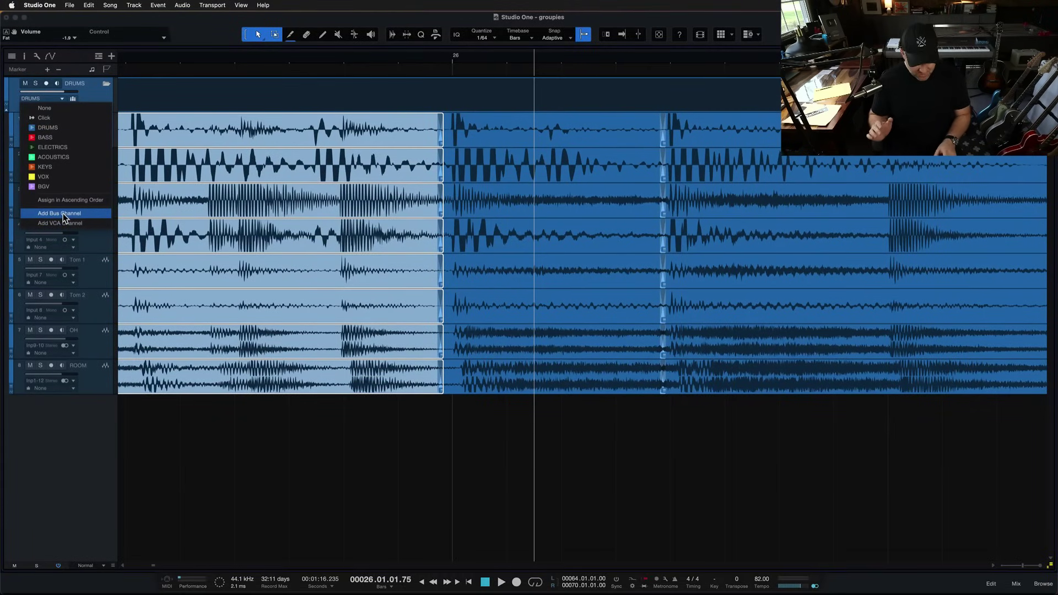
Show the mixer, collapse and reopen the DRUMS channel folder there, and do the same with the folder track after hiding the mixer
key("F3")
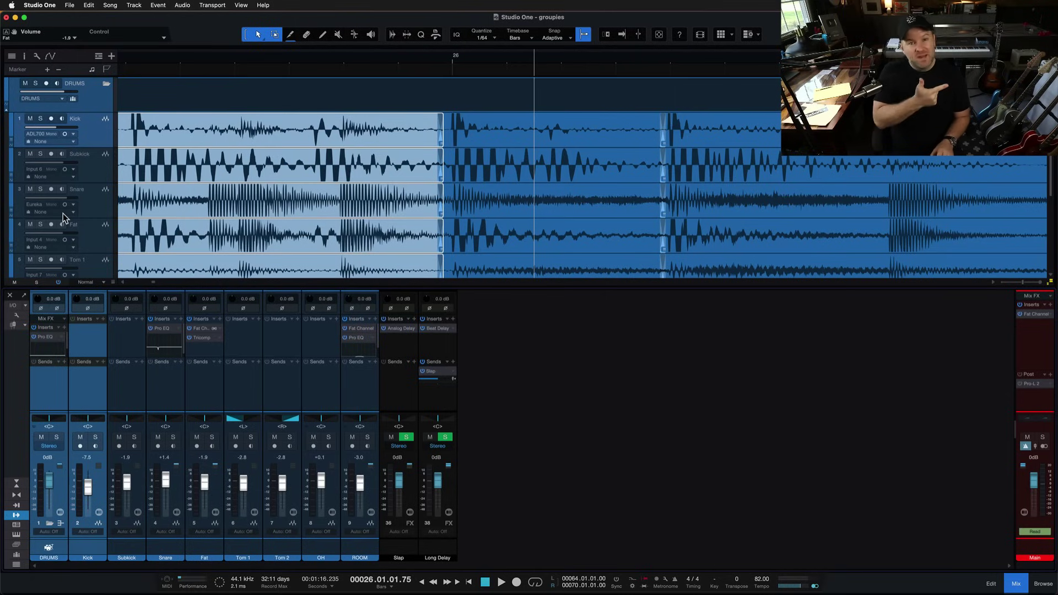
left_click(49, 522)
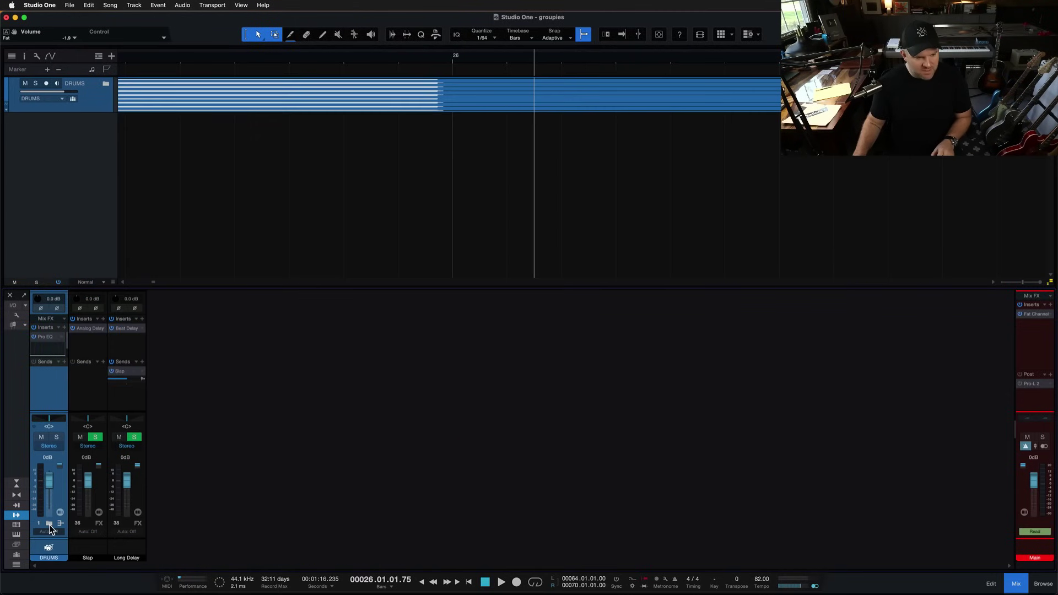
left_click(49, 523)
key("F3")
left_click(106, 85)
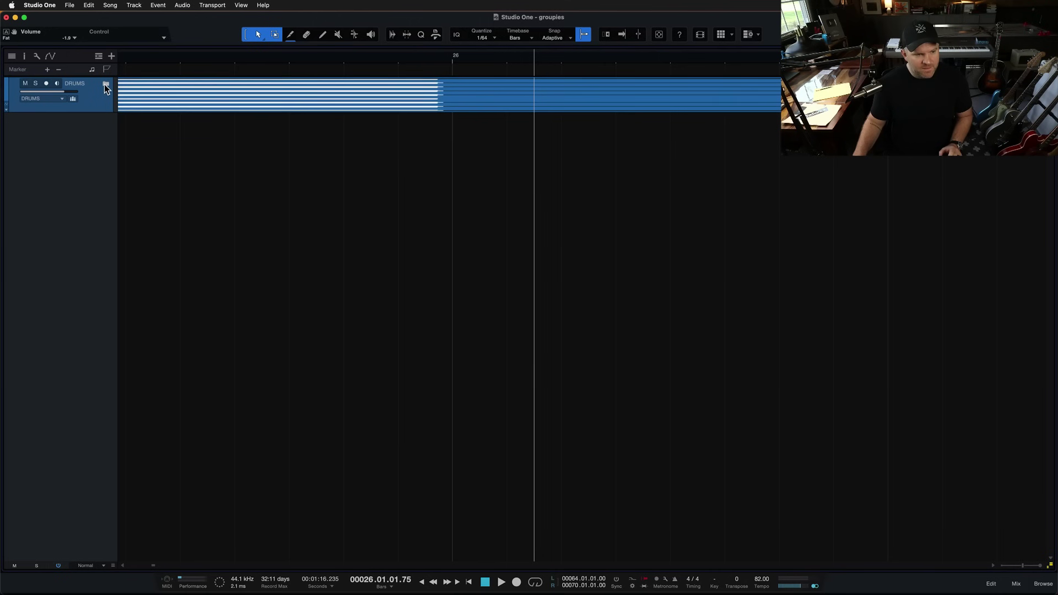
left_click(105, 85)
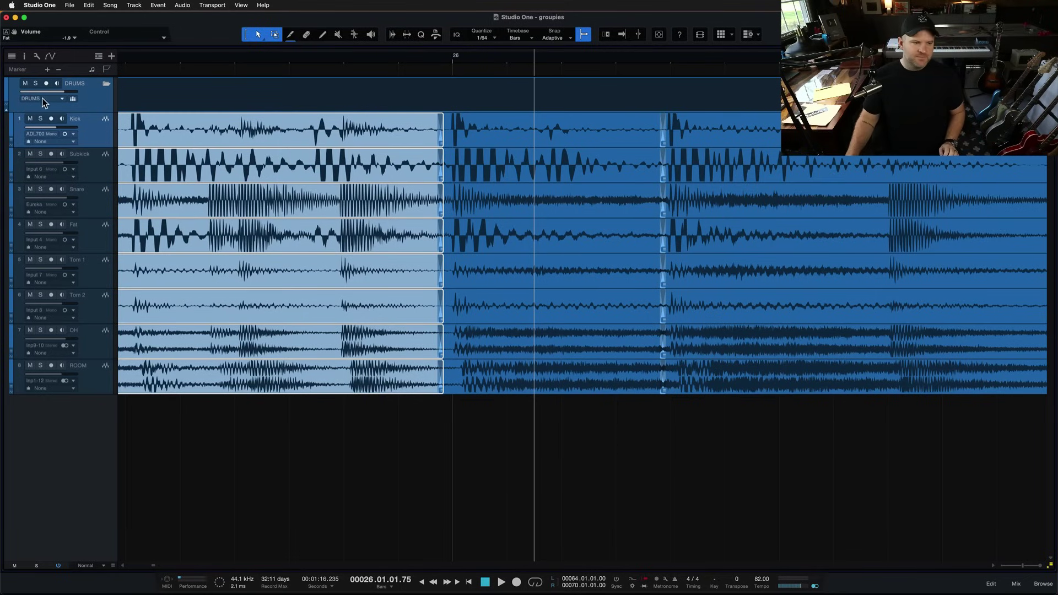
Select individual clips on the ungrouped Snare and Fat tracks to check that each one is handled separately
left_click(154, 174)
left_click(107, 203)
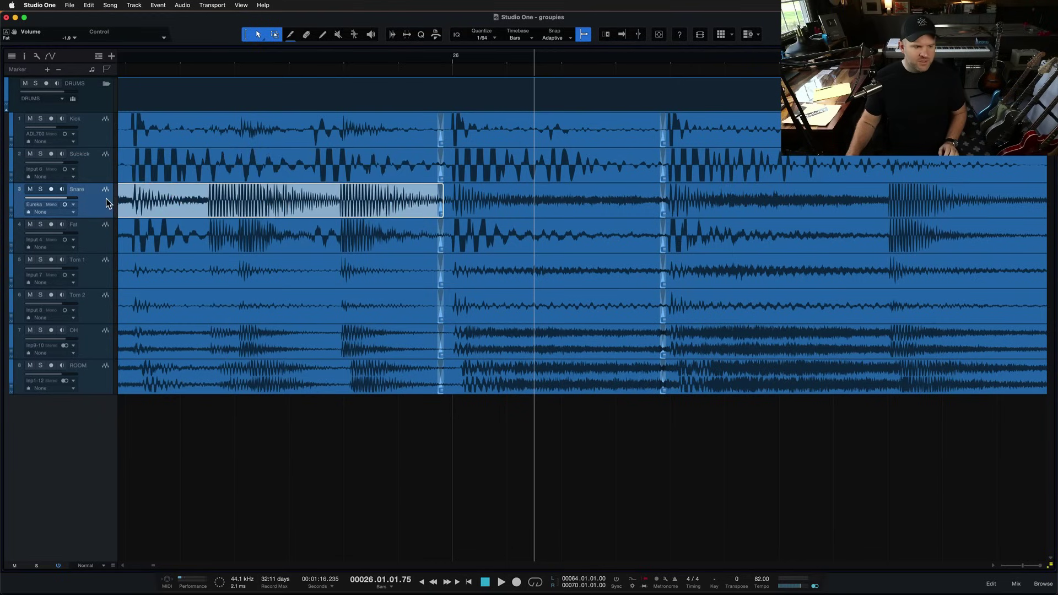
left_click(206, 245)
left_click(458, 237)
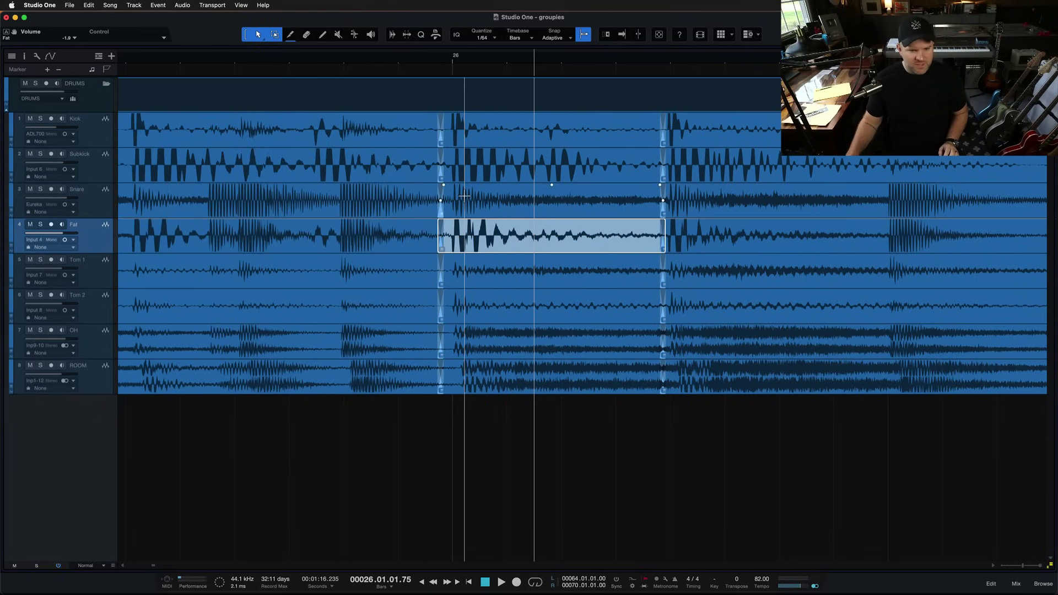
left_click(465, 196)
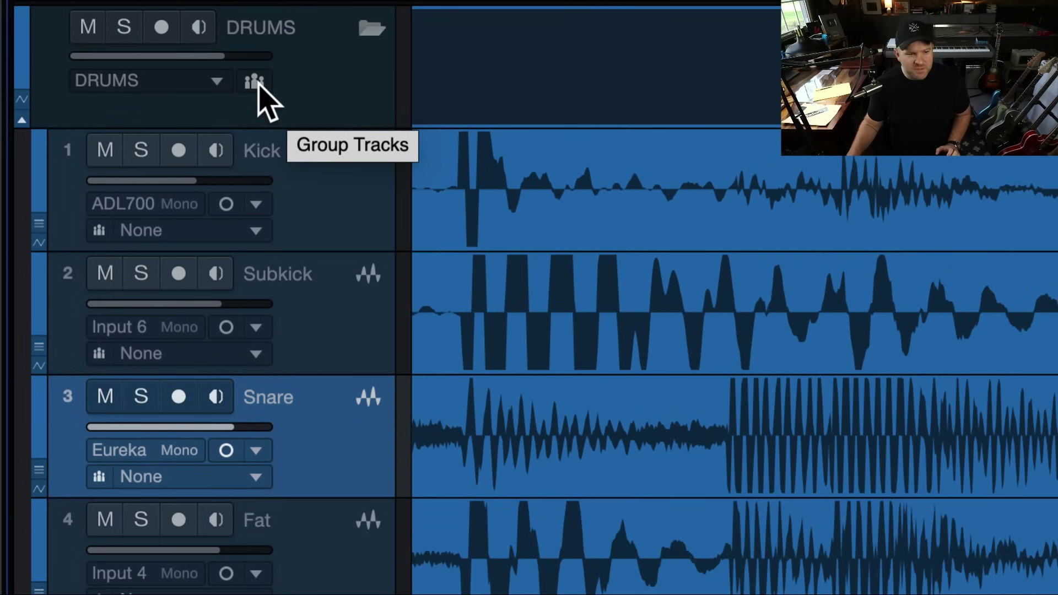
Group all tracks inside the DRUMS folder using the folder's Group Tracks option
left_click(255, 82)
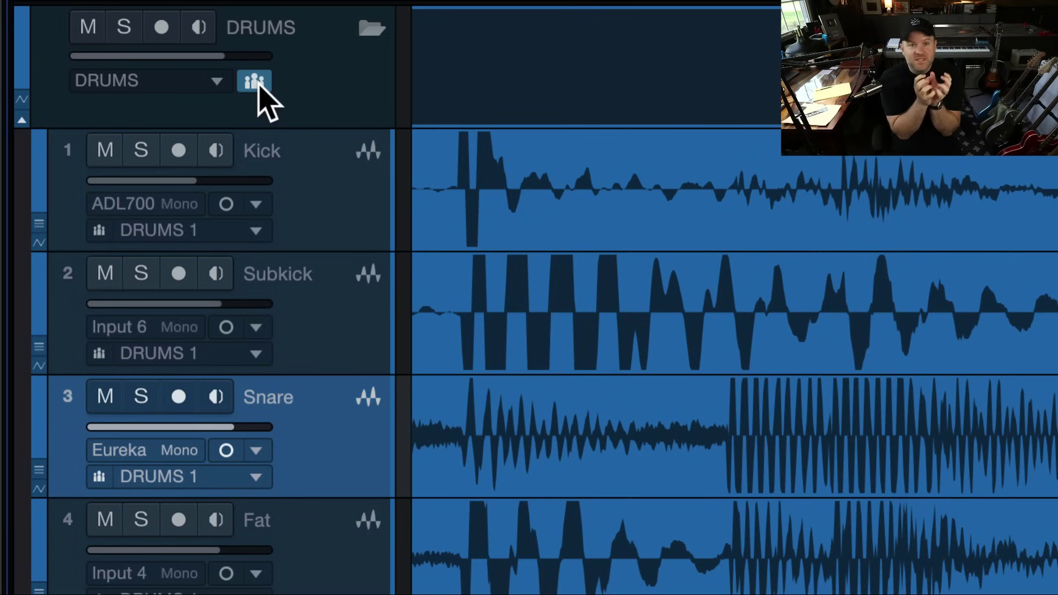
scroll(592, 222, "down", 5)
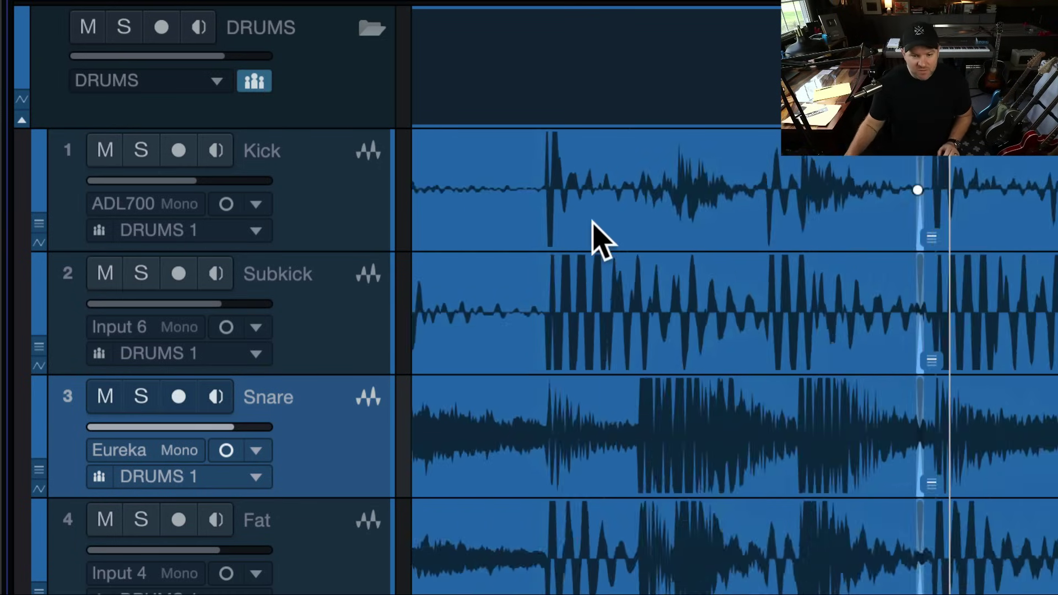
scroll(592, 222, "down", 10)
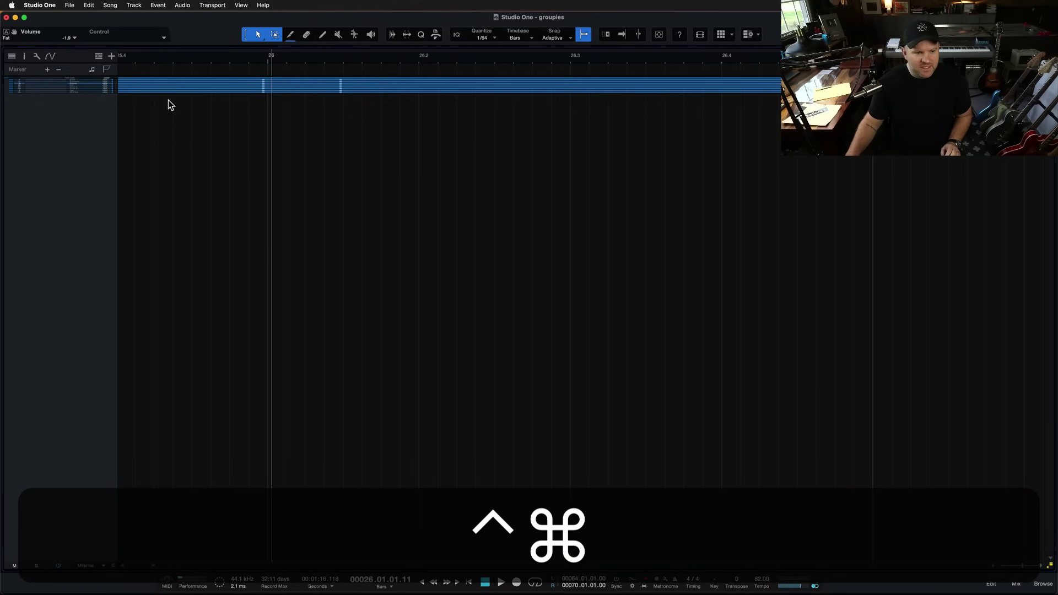
Split the grouped drum clips before bar 26 and slide the piece after the cut slightly later, leaving a small gap
scroll(168, 101, "up", 8)
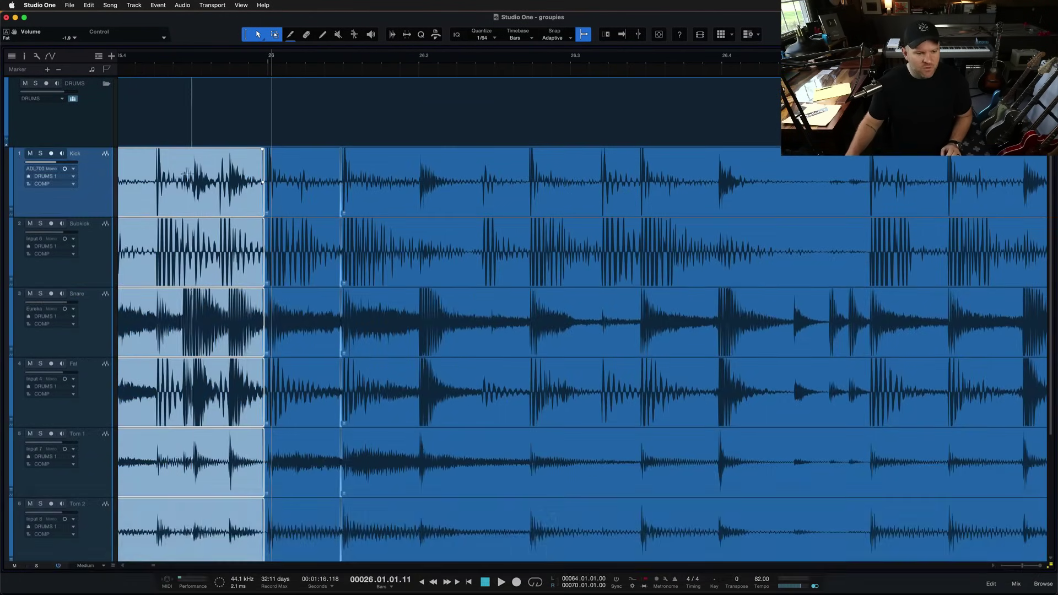
left_click(173, 145, "super")
left_click_drag(219, 201, 231, 203)
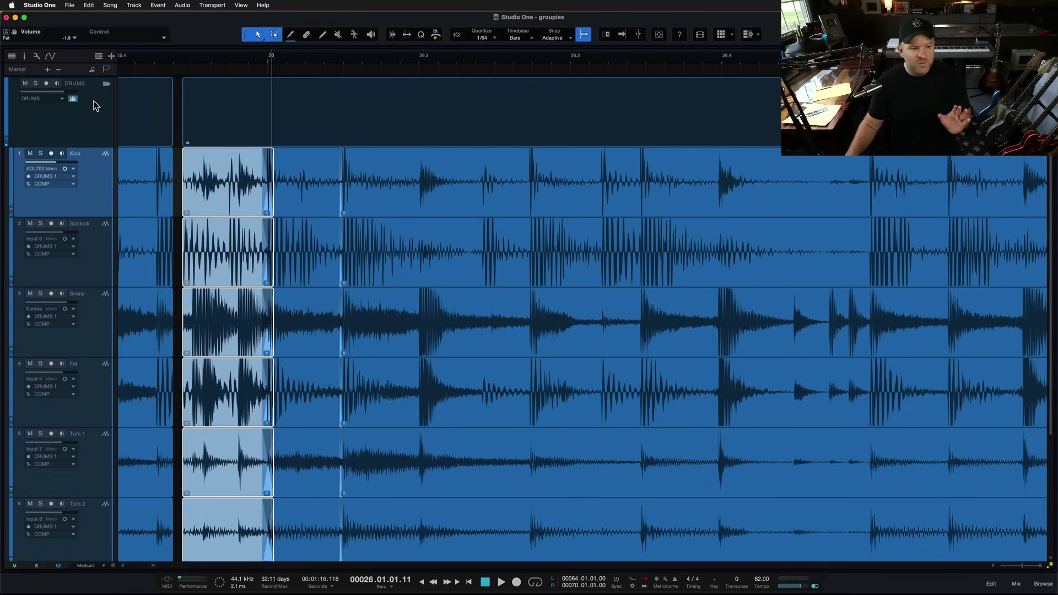
Ungroup the DRUMS folder's tracks and try adding a group named Group 1 for the tracks from Kick to ROOM
left_click(75, 99)
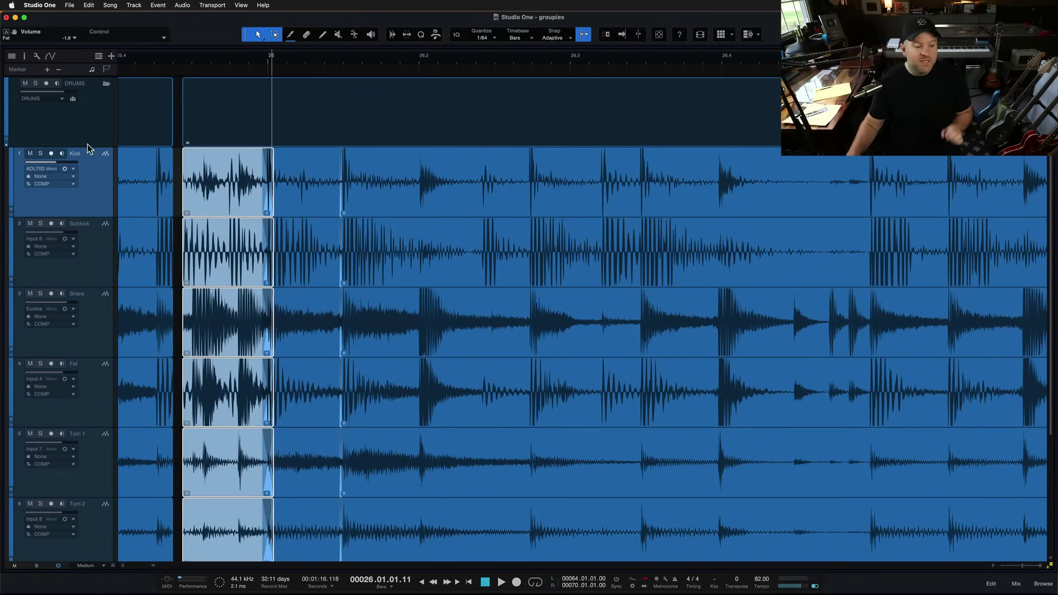
scroll(187, 371, "down", 3)
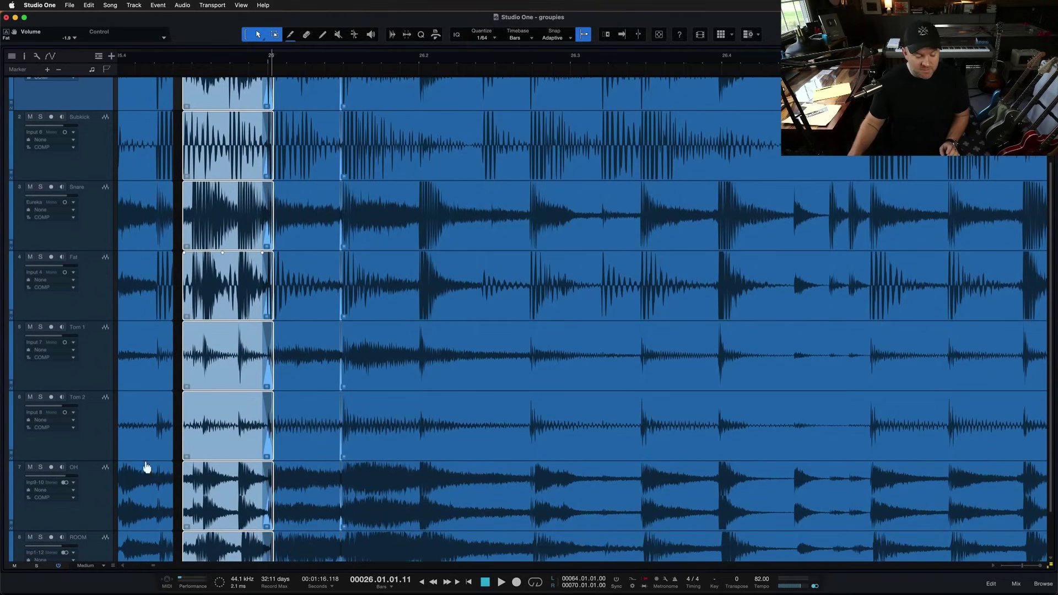
scroll(147, 468, "down", 2)
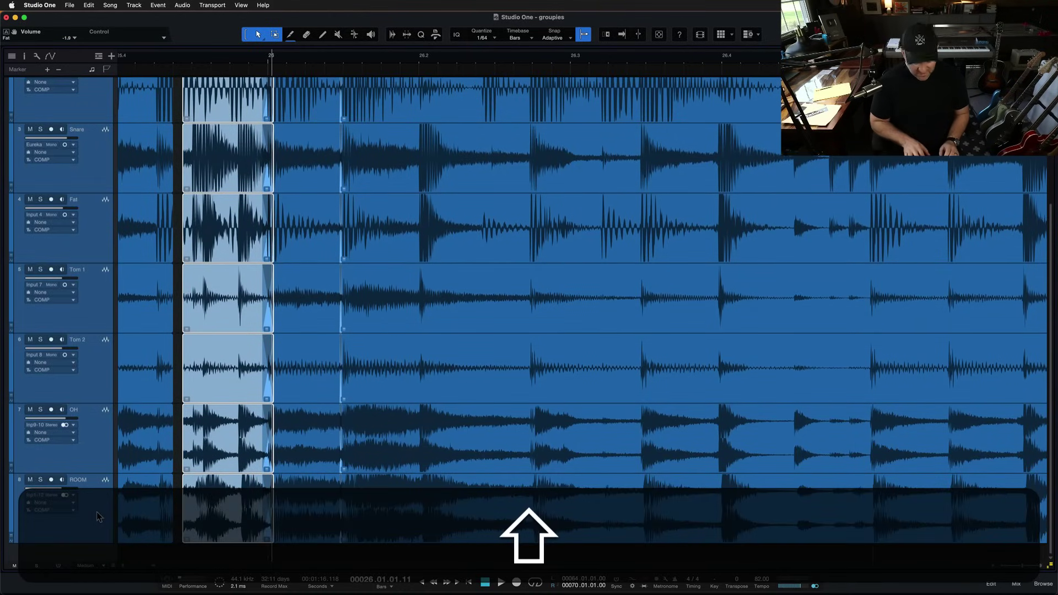
key("super+g")
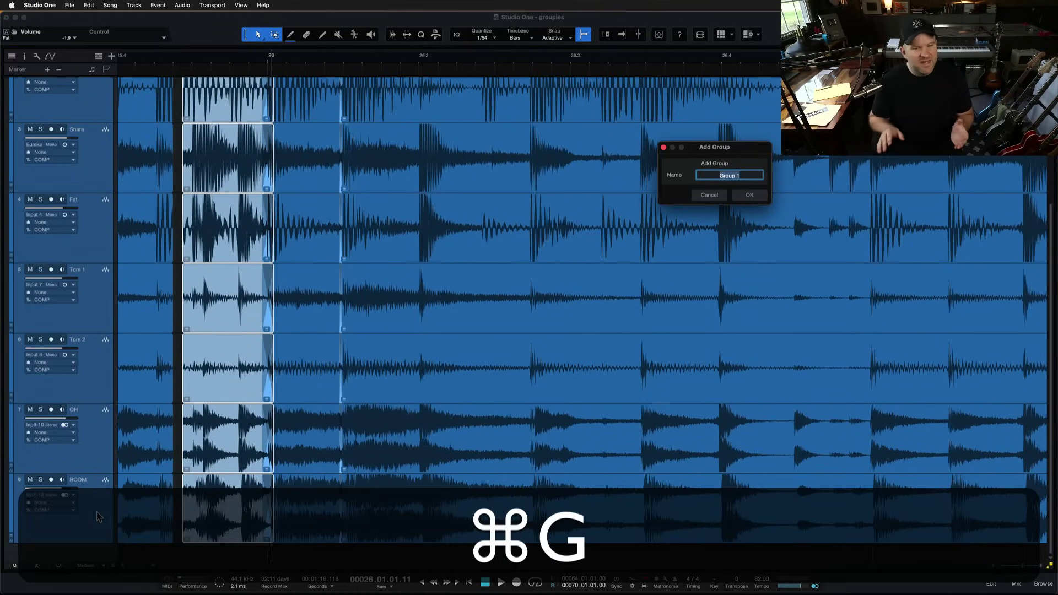
key("Return")
scroll(203, 350, "up", 5)
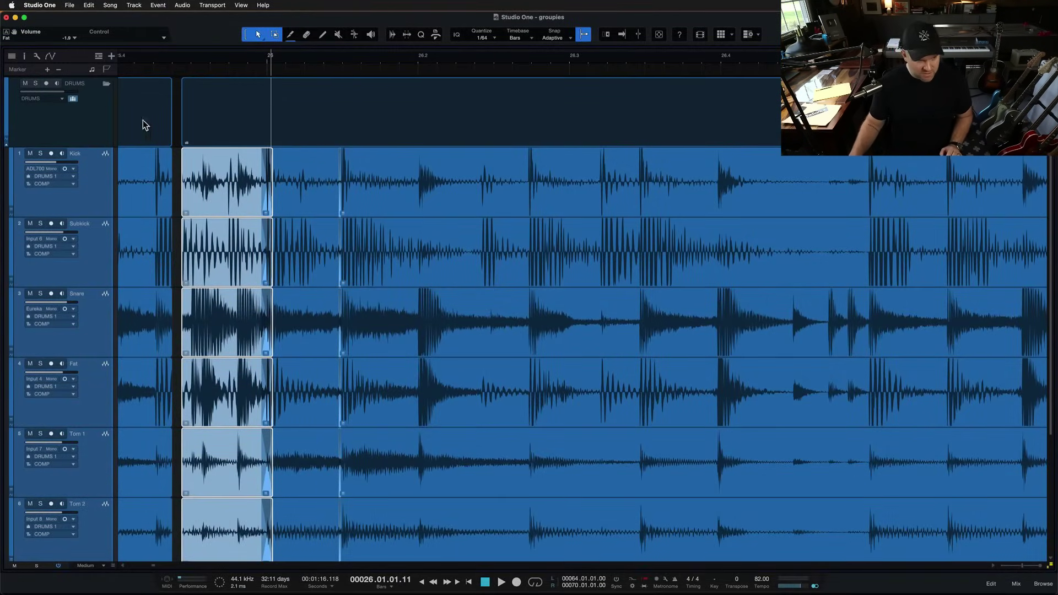
Switch the DRUMS folder's track grouping off and back on, and select the long grouped clip after bar 26
left_click(73, 99)
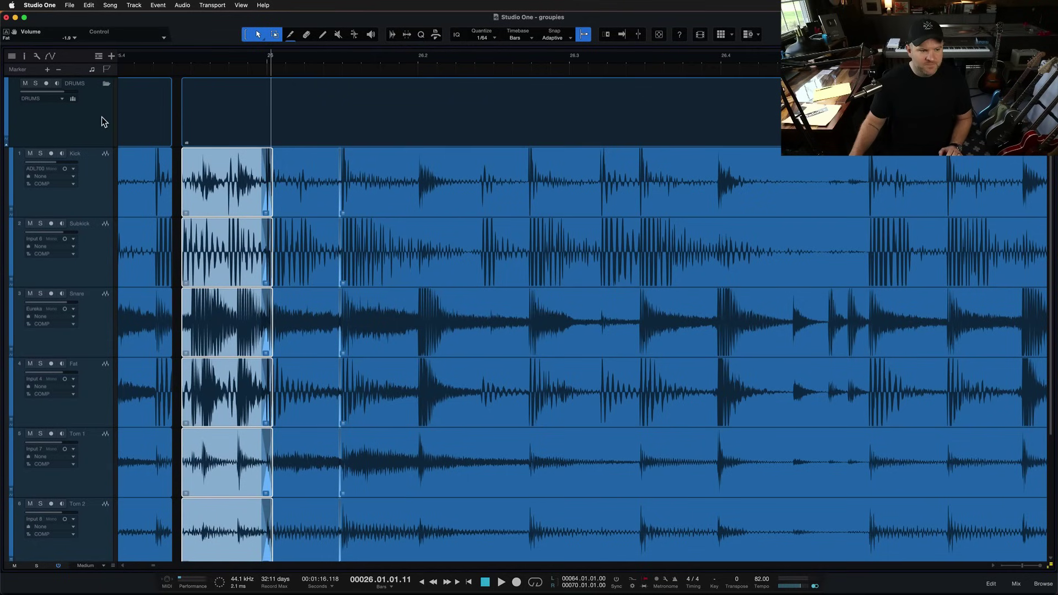
left_click(73, 100)
left_click(429, 198)
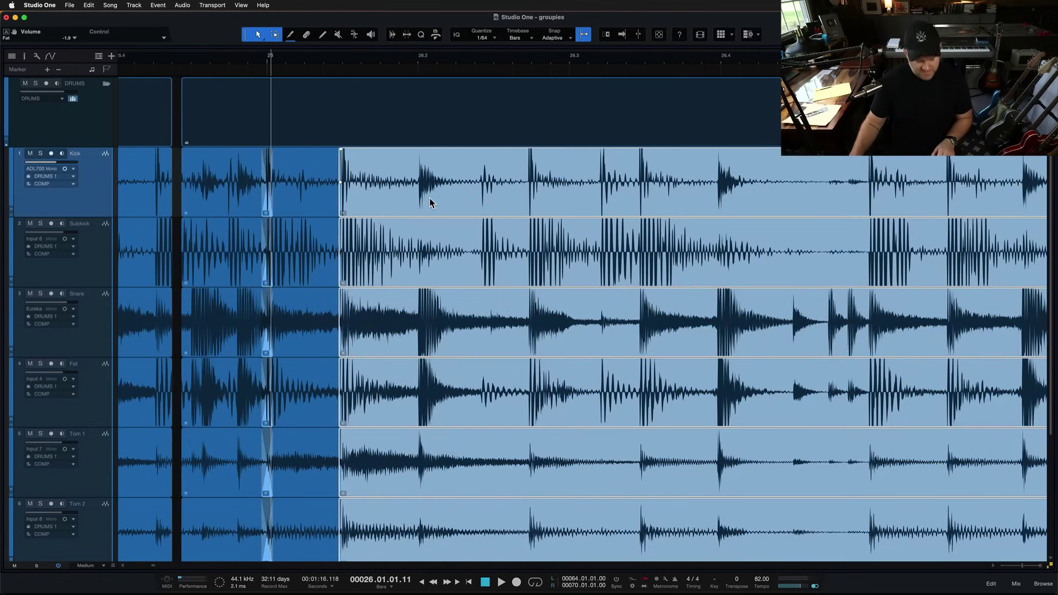
Show the mixer and lower the grouped drum channels together by bringing the Tom 2 fader to -4.1 dB
key("F3")
left_click(286, 383)
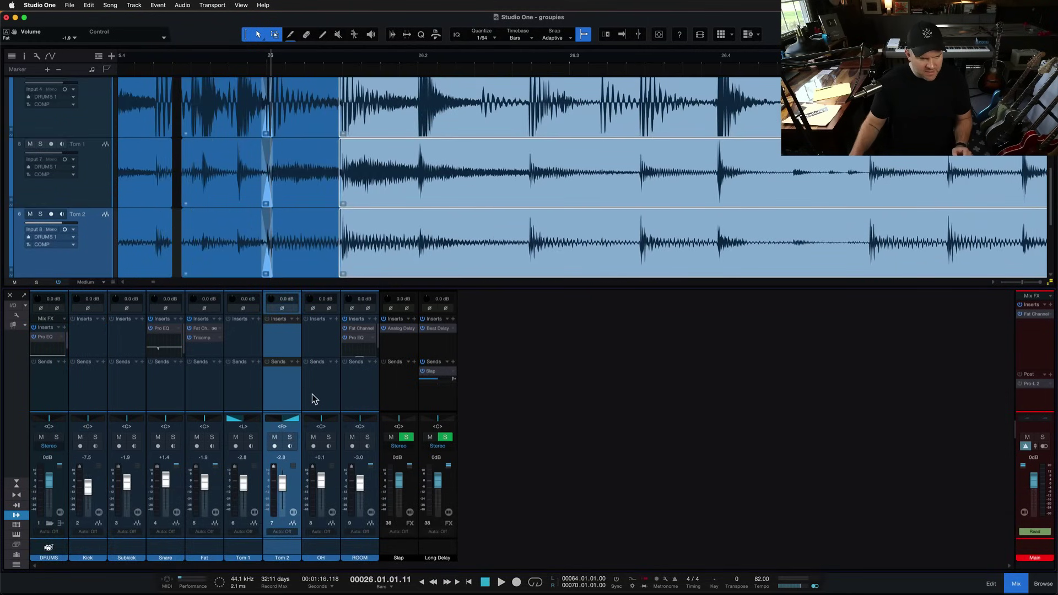
left_click_drag(279, 492, 281, 493)
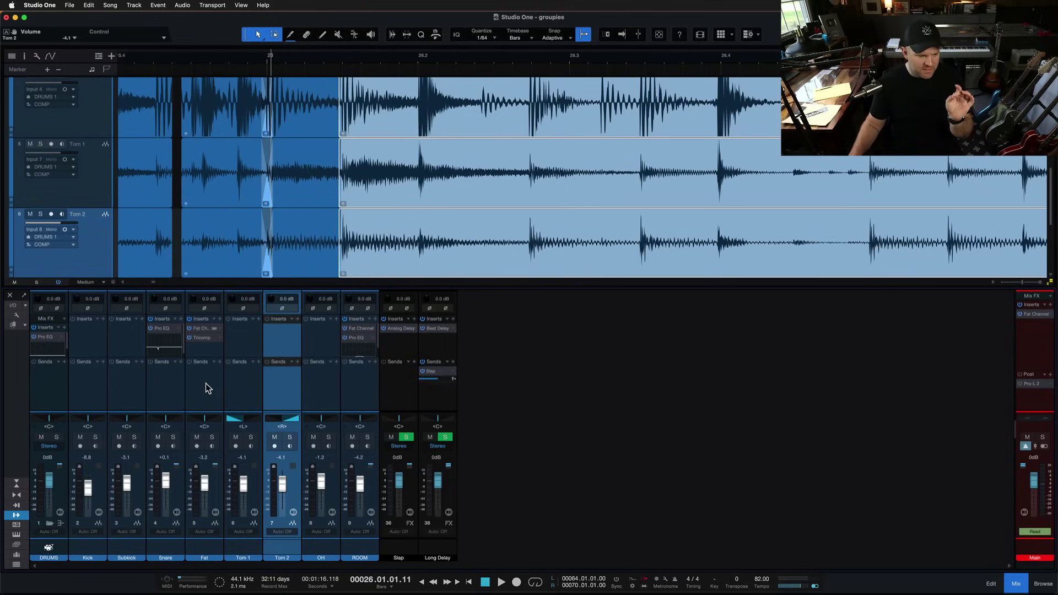
Limit the DRUMS 1 group to Editing by disabling Volume, Pan, Mute / Solo, Record / Monitor, Inserts and Sends in the mixer's group list
left_click(18, 555)
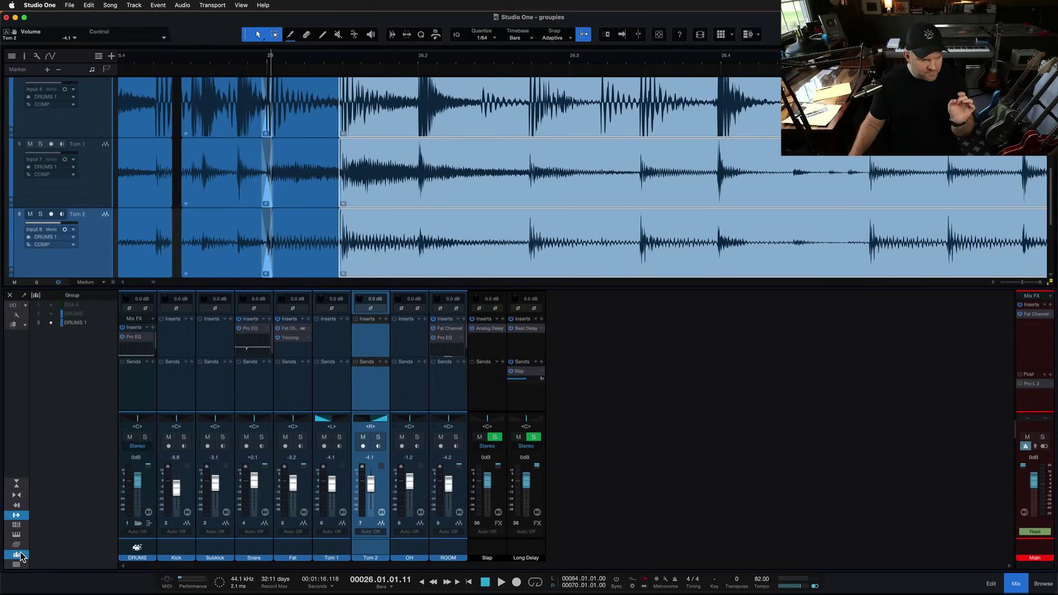
right_click(74, 326)
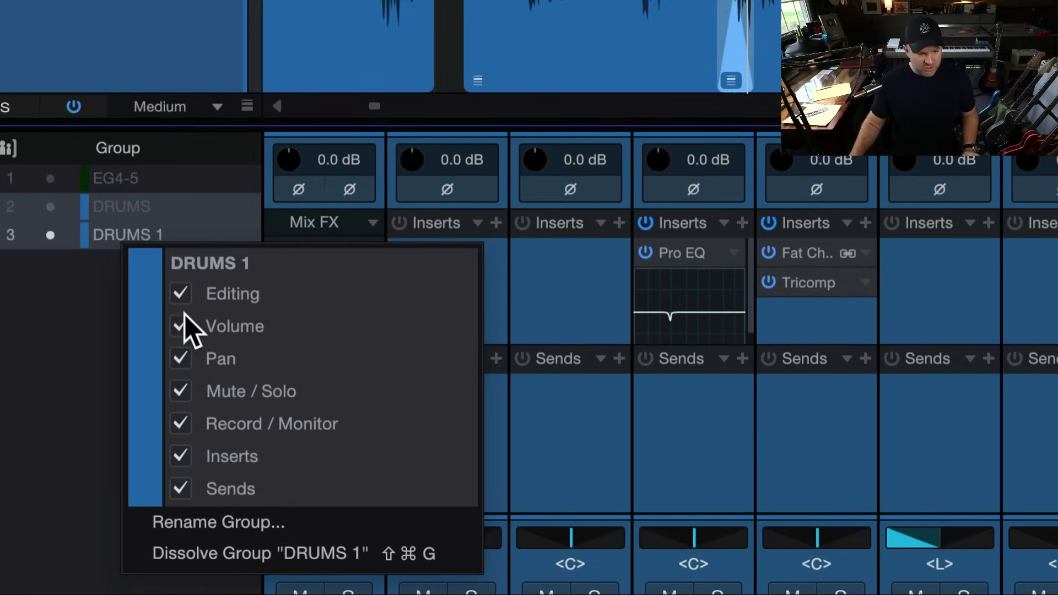
left_click(182, 326)
left_click(182, 359)
left_click(182, 391)
left_click(181, 424)
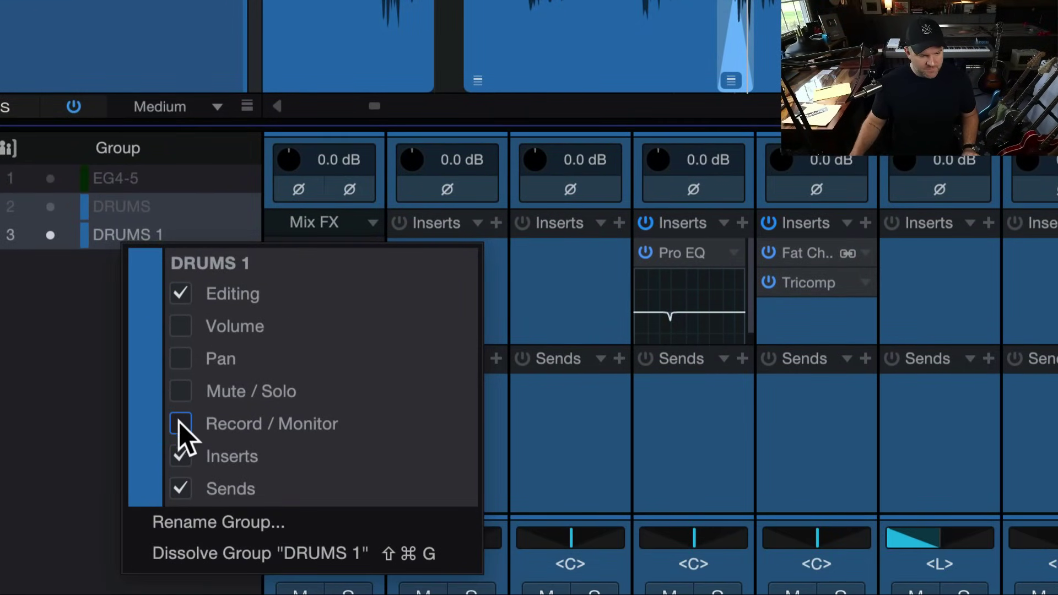
left_click(181, 423)
left_click(180, 391)
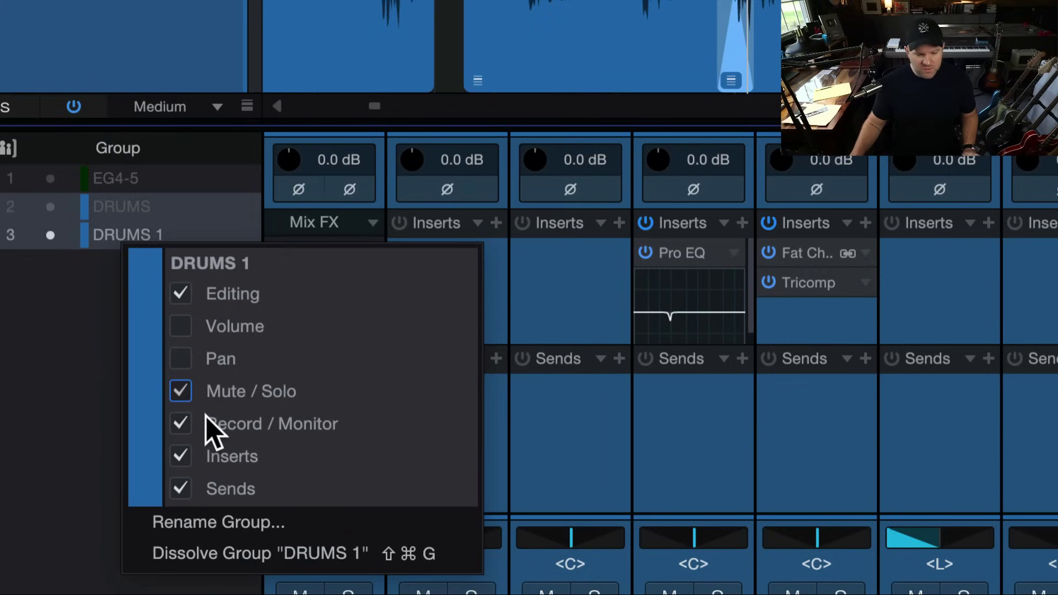
left_click(182, 425)
left_click(182, 393)
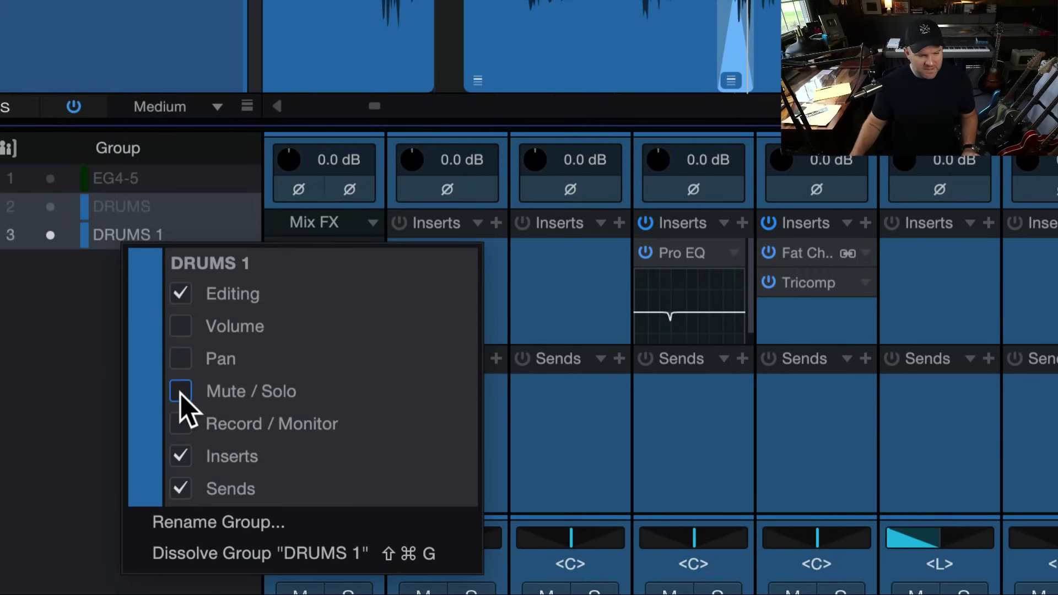
left_click(180, 456)
left_click(182, 489)
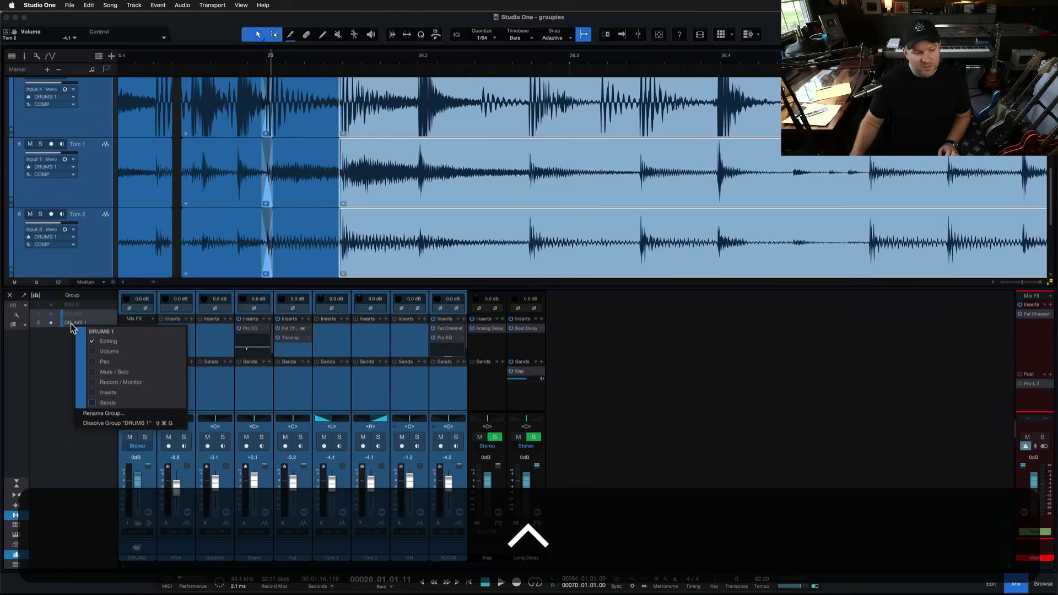
left_click(99, 128)
Delete the range from just before 26.2 to past 26.4 across the grouped drum tracks
left_click(295, 188)
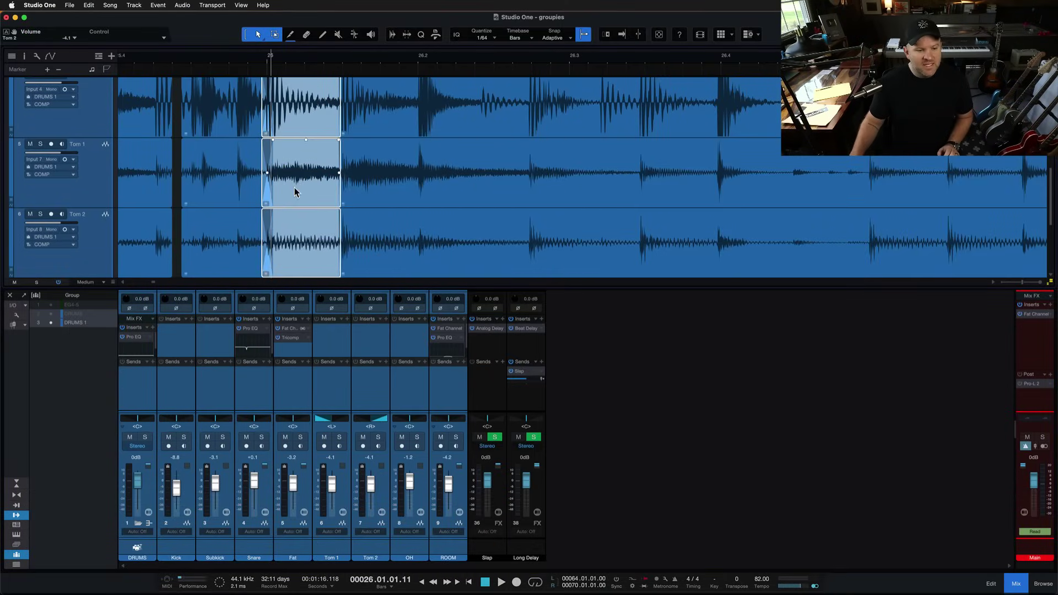
scroll(379, 184, "up", 5)
left_click(406, 202)
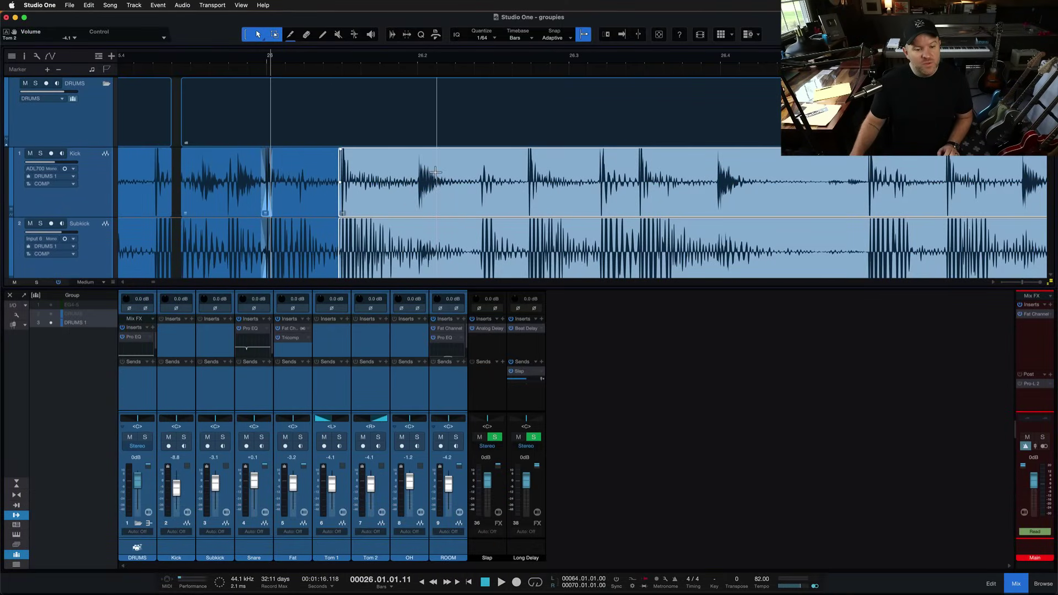
left_click_drag(408, 165, 786, 276)
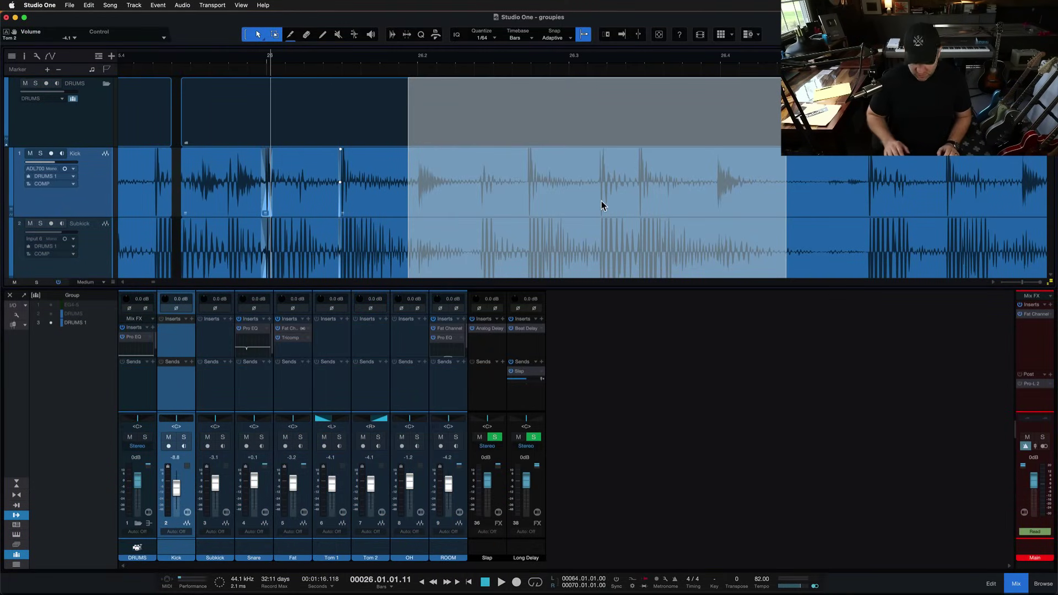
key("BackSpace")
Lower only the Tom 1 channel's volume to -9.8 dB
scroll(601, 203, "down", 5)
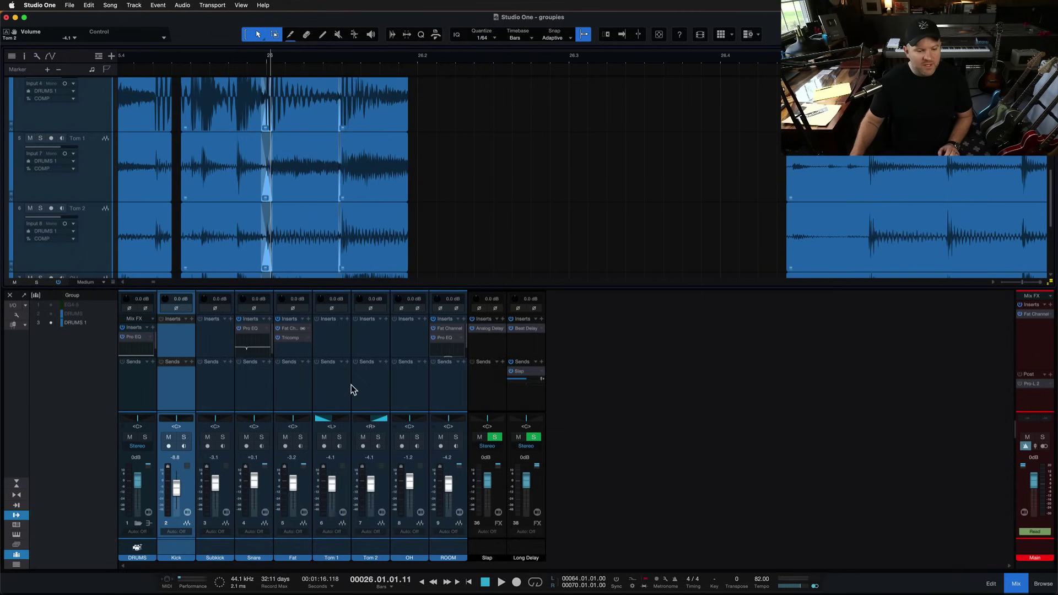
left_click_drag(334, 485, 334, 490)
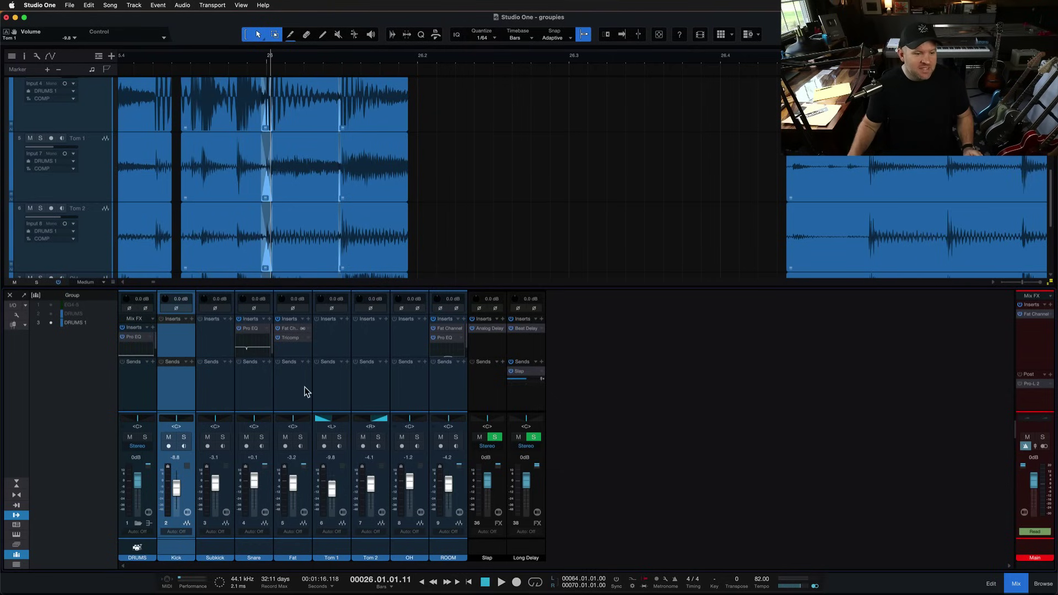
Select the remaining drum clips around bar 26 one after another on Kick and Subkick to check their linked selection
scroll(178, 233, "up", 5)
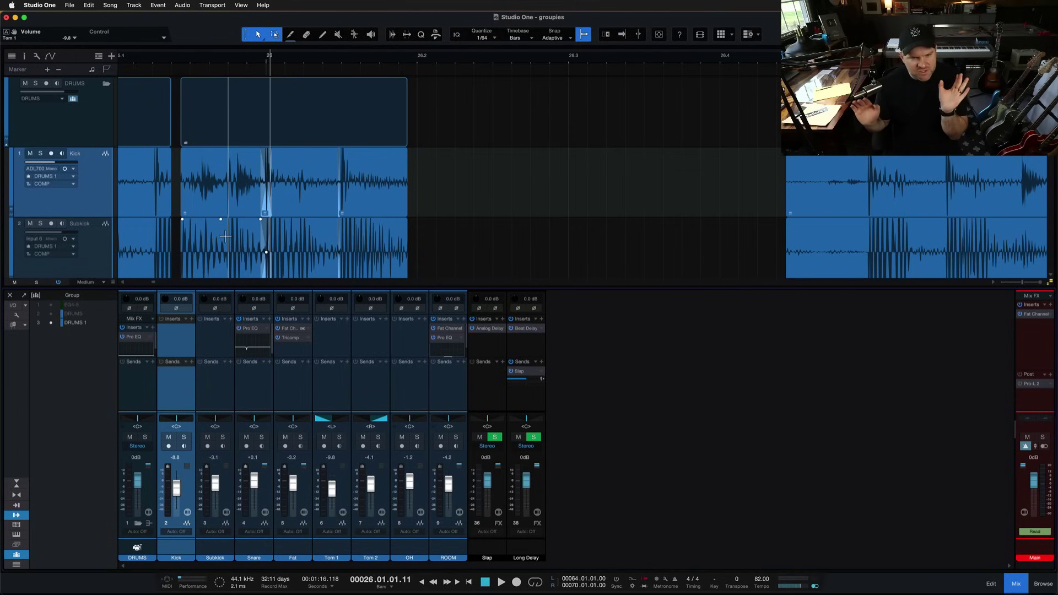
left_click(159, 197)
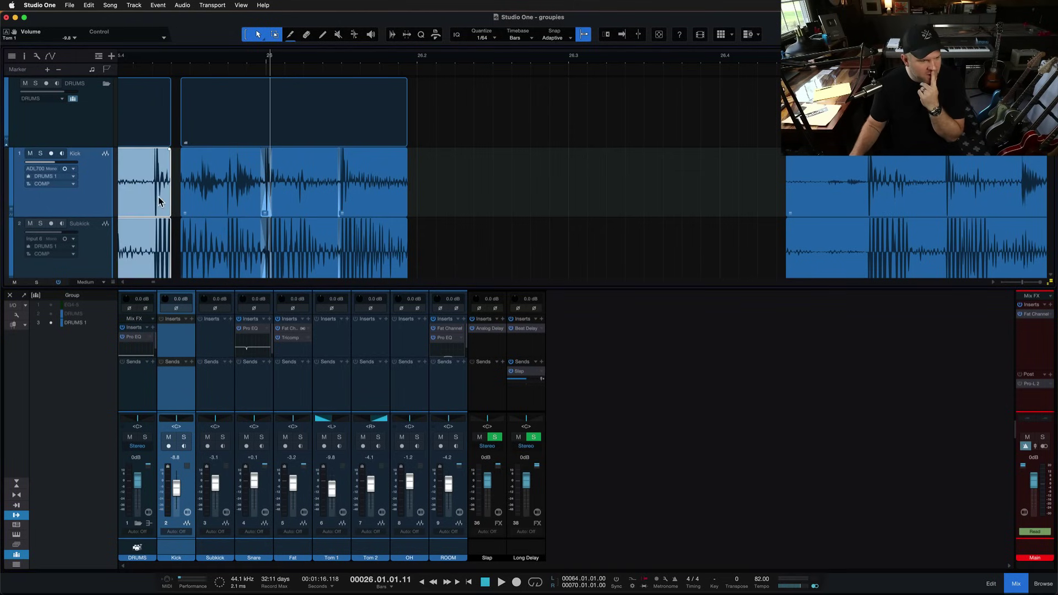
left_click(204, 197)
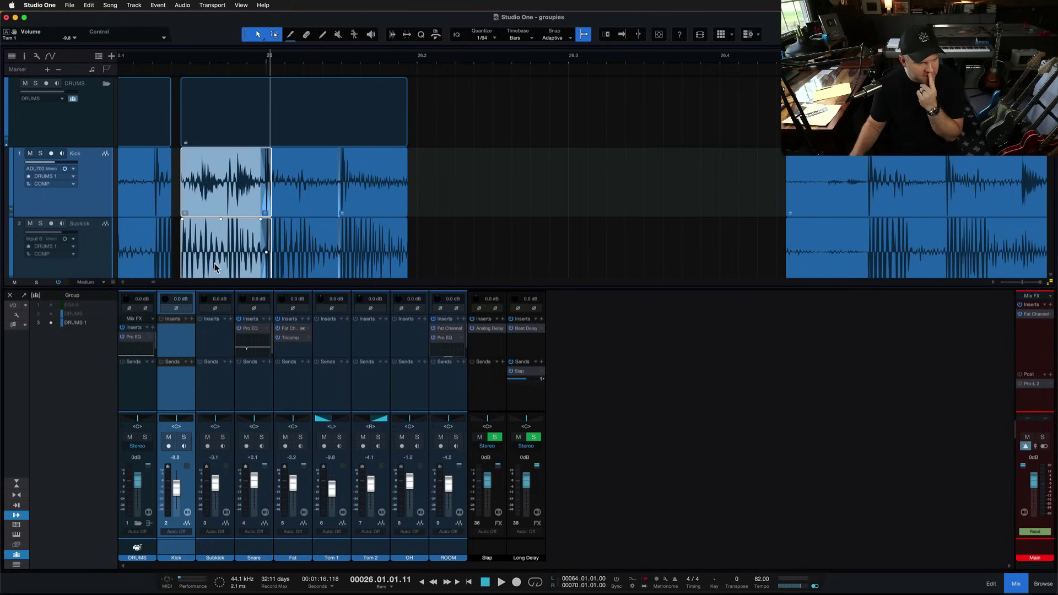
left_click(218, 267)
left_click(301, 272)
left_click(374, 269)
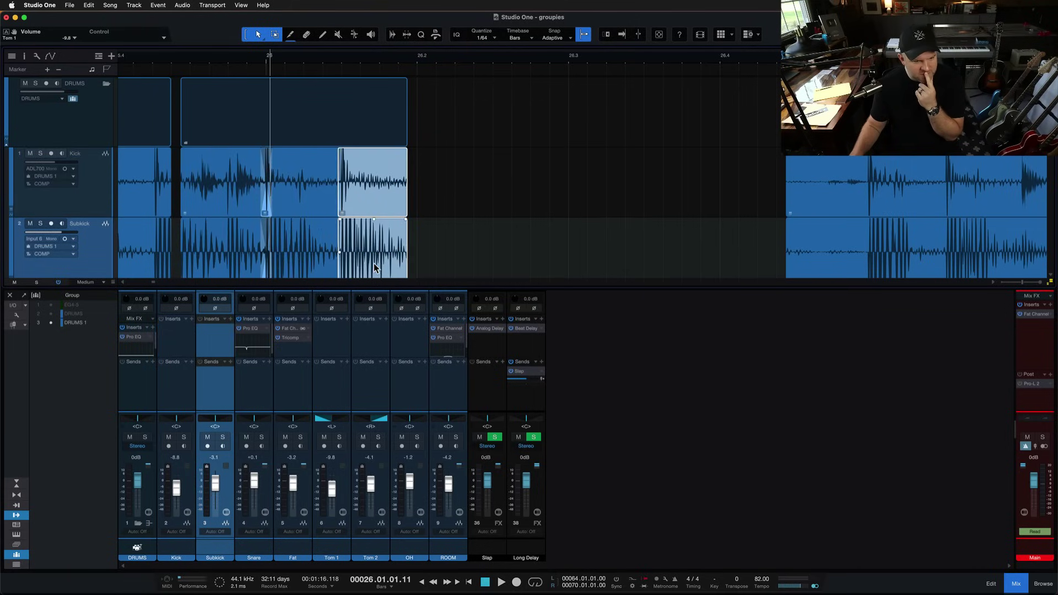